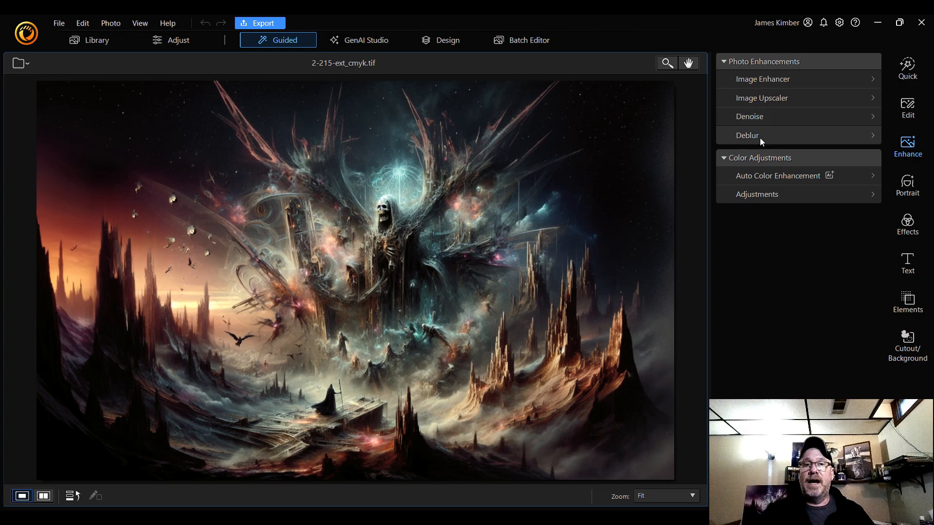
- Apply Denoise to the image at strength 100 while viewing the skull figure at 100% zoom
left_click(819, 123)
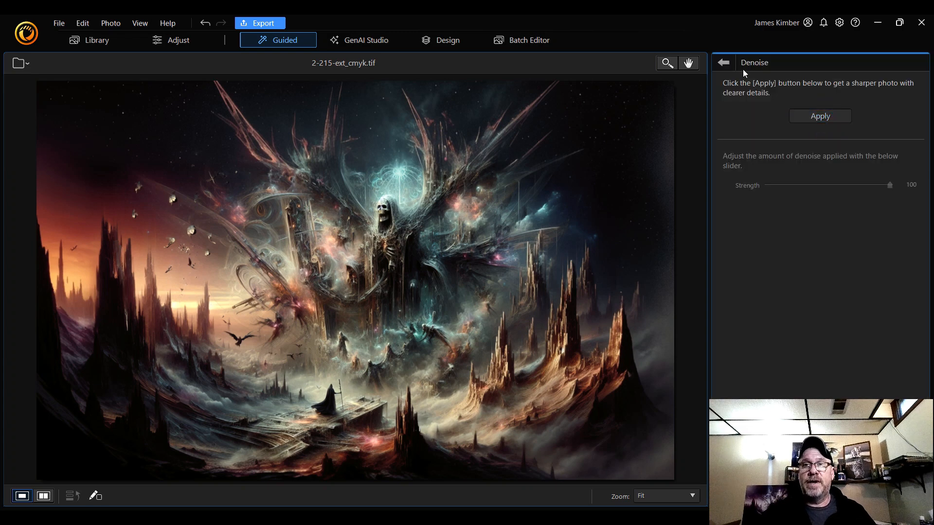
left_click(691, 495)
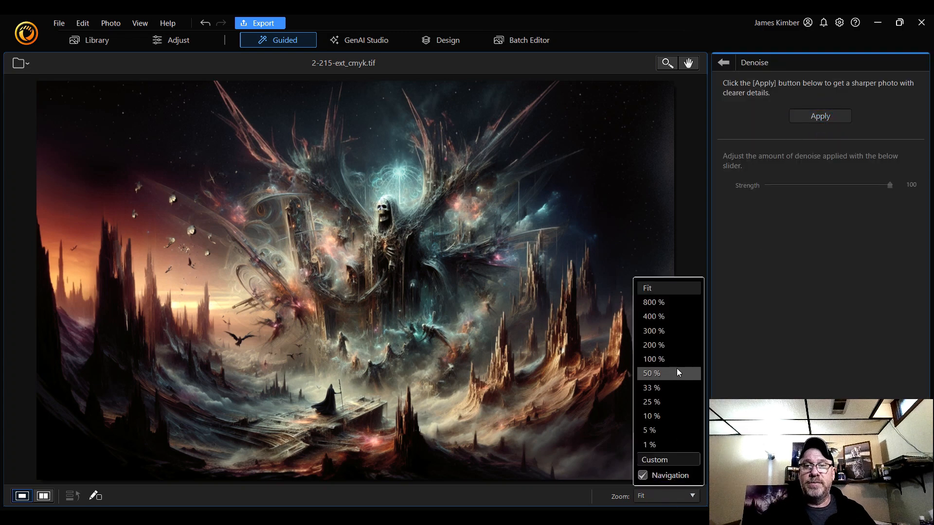
left_click(690, 350)
mouse_move(637, 416)
left_mouse_down()
mouse_move(641, 396)
mouse_move(649, 405)
left_mouse_up()
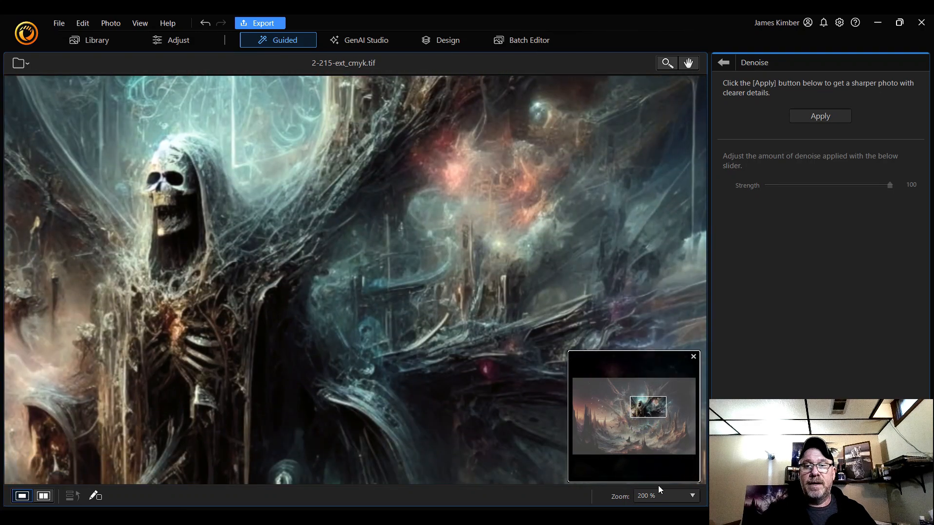
left_click(672, 496)
left_click(679, 361)
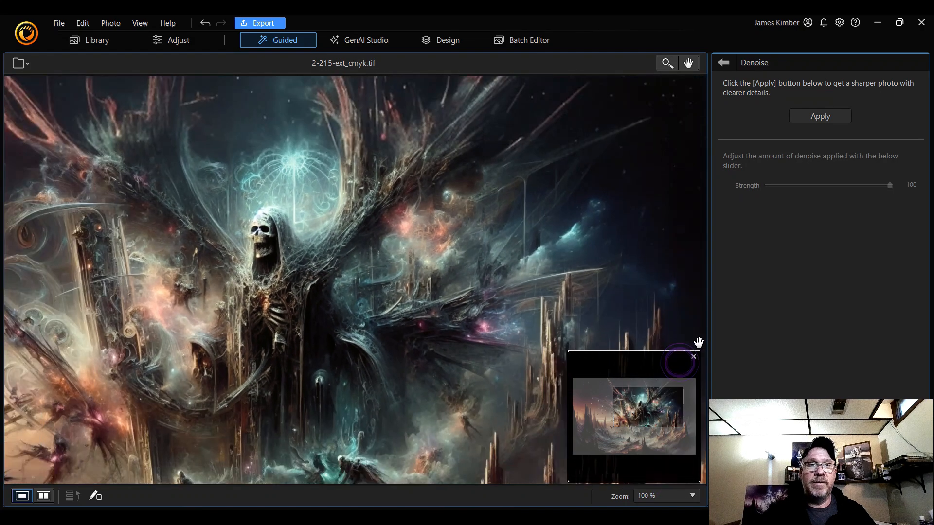
left_click(828, 118)
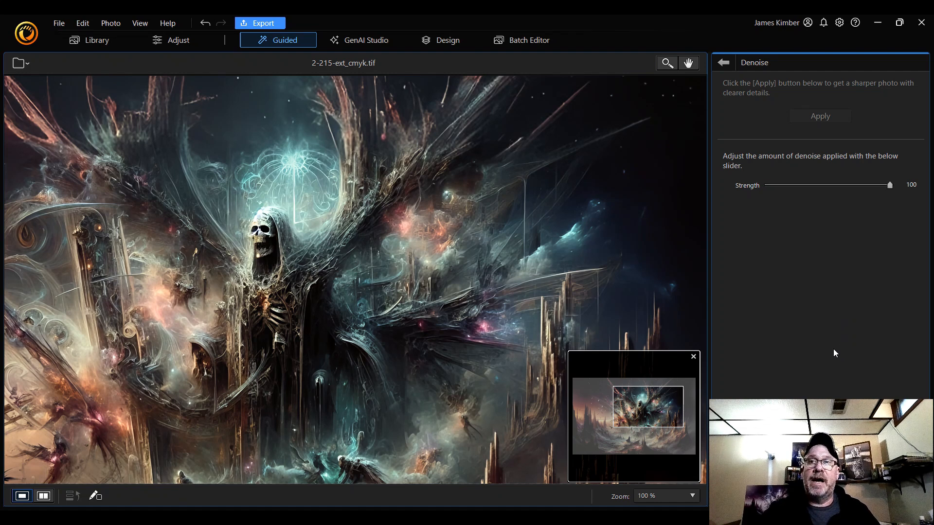
- Apply Denoise once more to the image at strength 100 with the whole picture fitted in view, and leave the tool
left_click(684, 498)
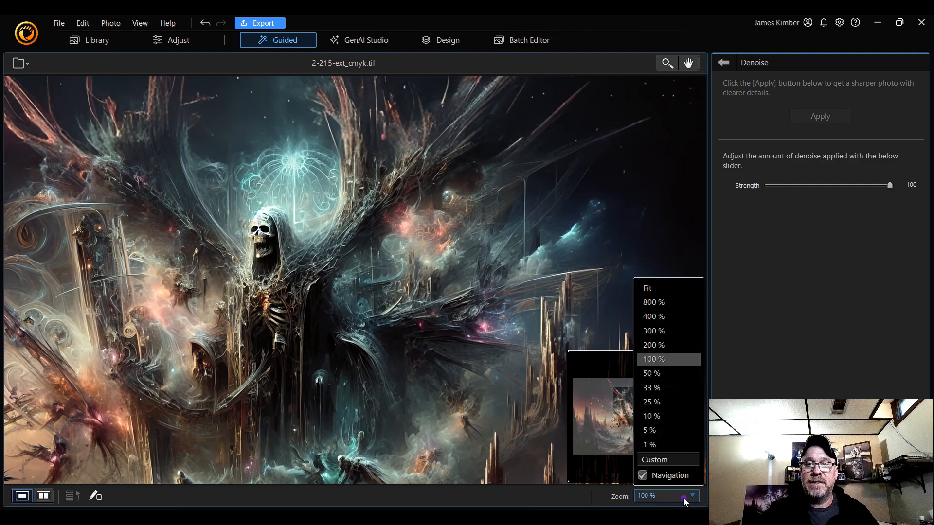
left_click(679, 291)
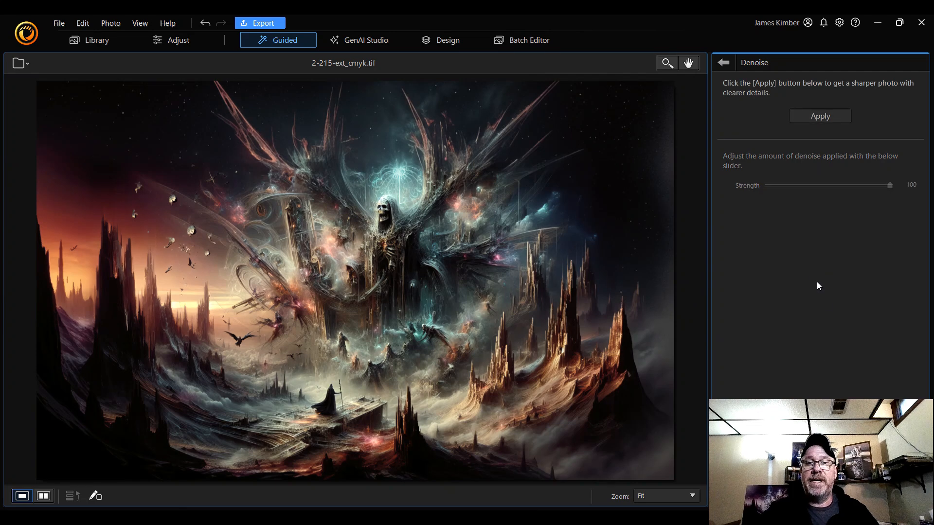
left_click(835, 117)
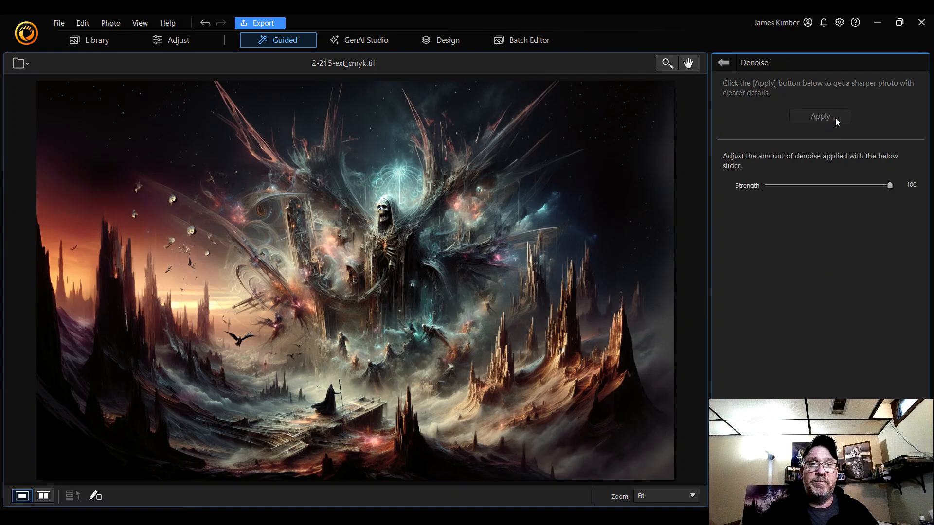
left_click(728, 66)
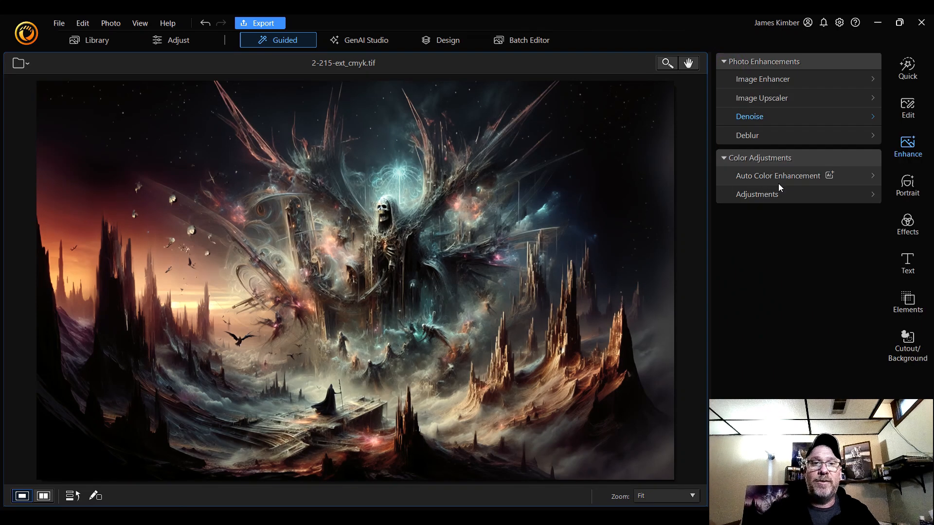
- Apply Deblur to the image at strength 100, close the tool and fit the whole picture in view
left_click(784, 138)
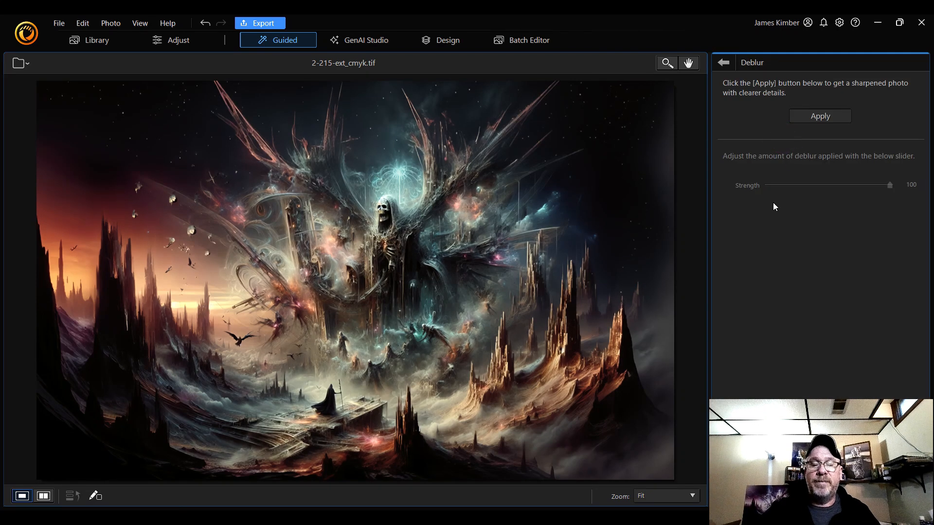
left_click(668, 495)
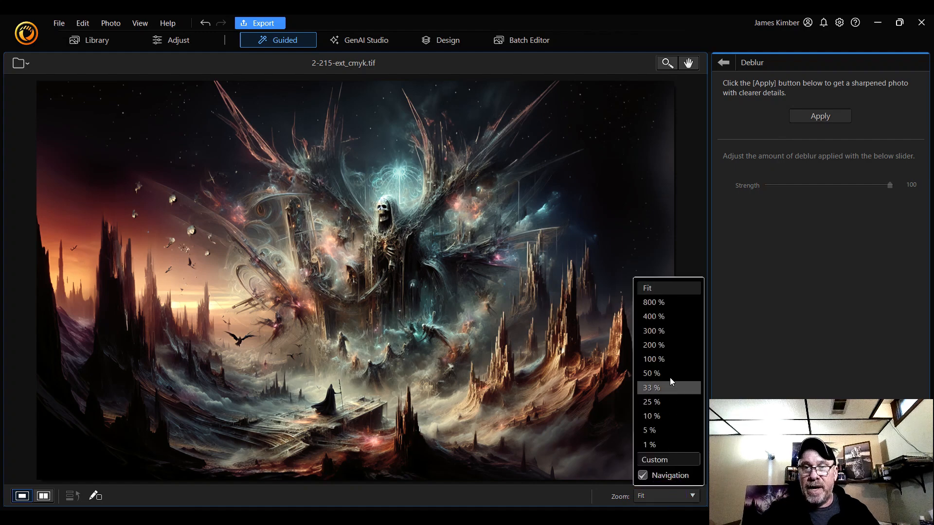
left_click(676, 347)
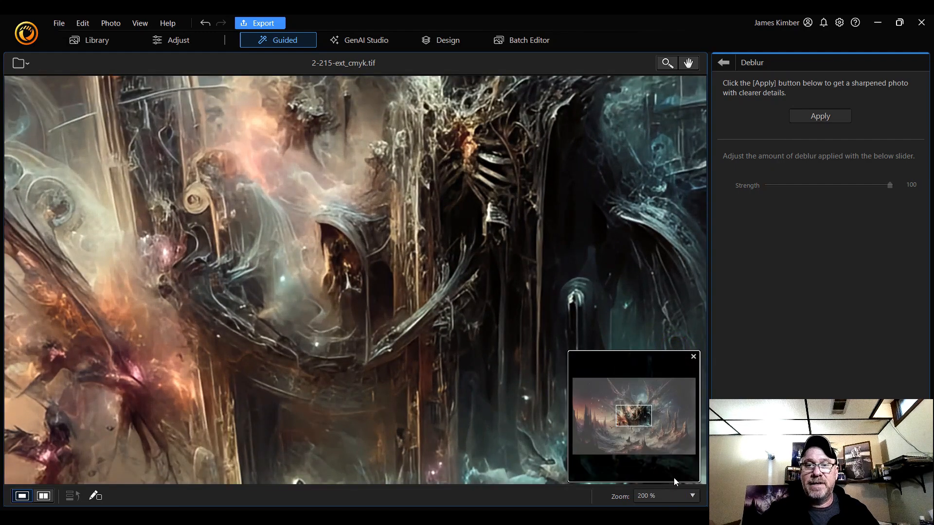
left_click(676, 498)
left_click(682, 357)
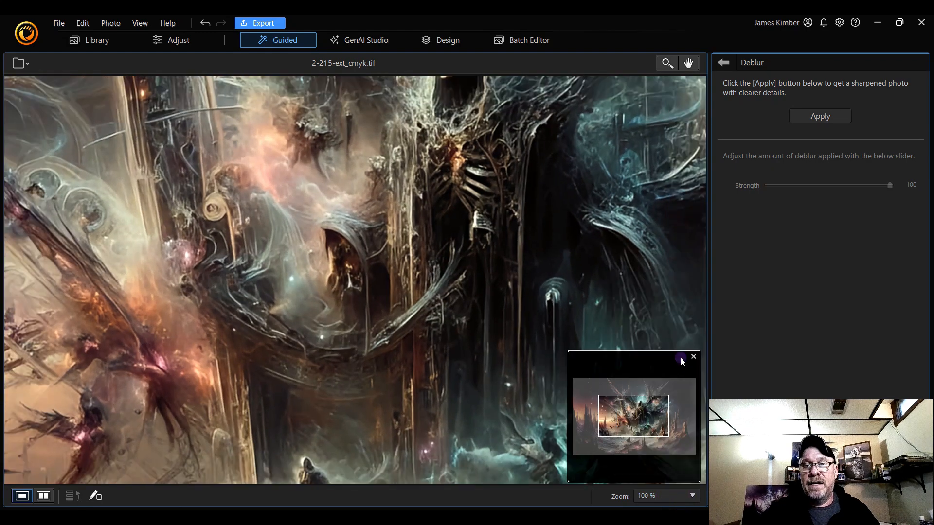
mouse_move(653, 412)
left_mouse_down()
mouse_move(662, 409)
mouse_move(651, 404)
left_mouse_up()
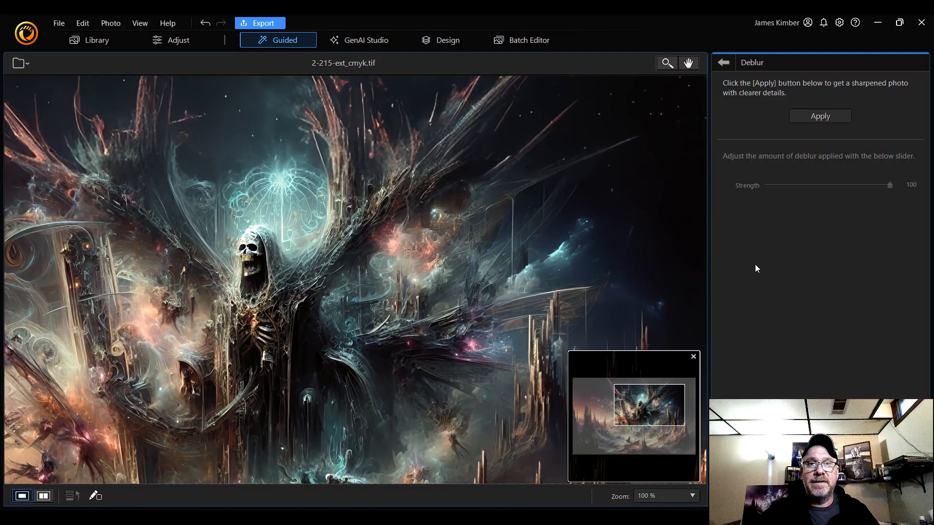
left_click(830, 119)
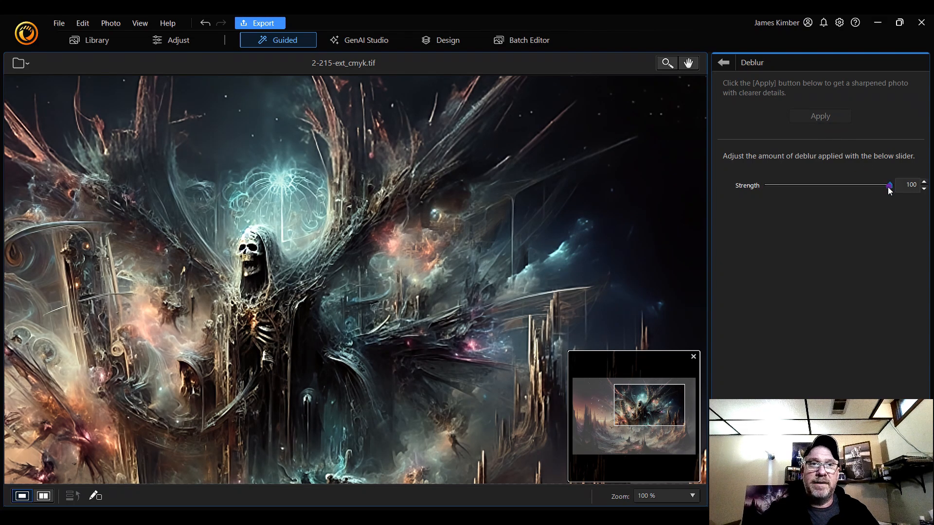
mouse_move(889, 185)
left_mouse_down()
mouse_move(800, 186)
mouse_move(897, 187)
left_mouse_up()
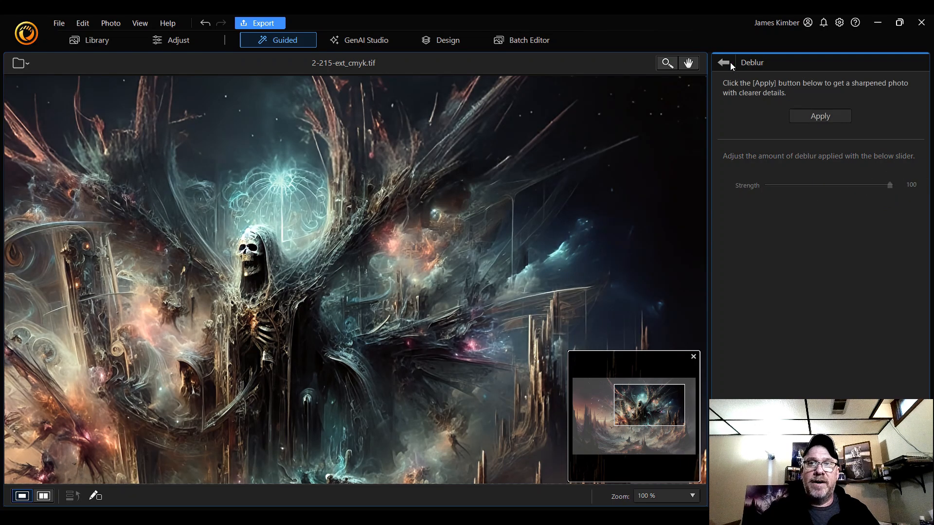
left_click(725, 62)
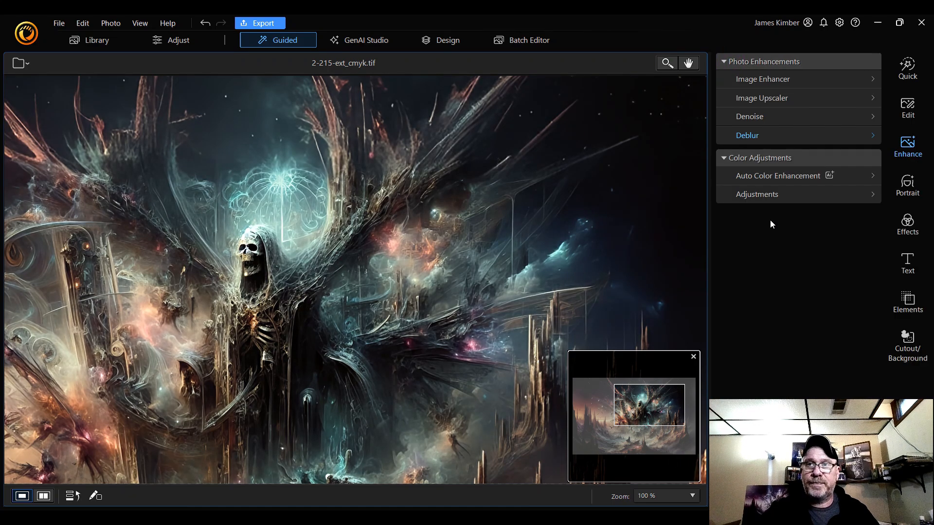
left_click(667, 495)
left_click(667, 288)
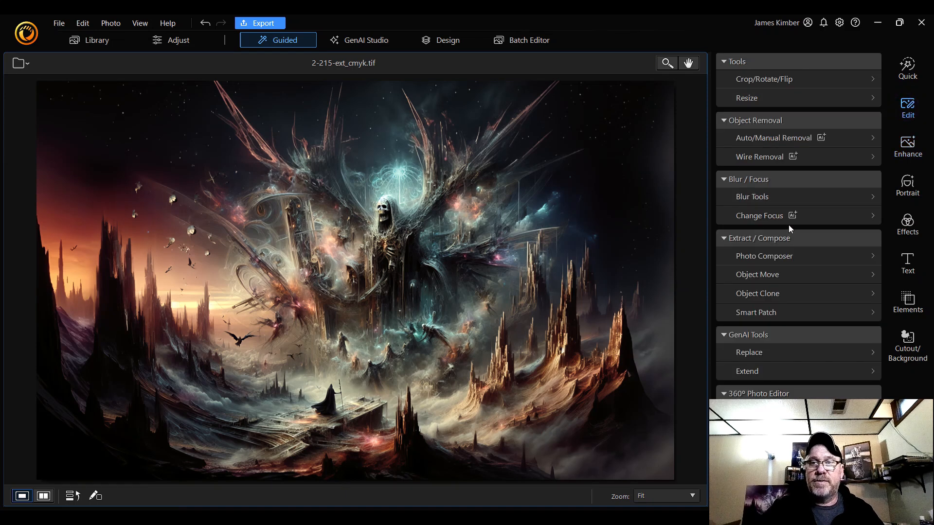
left_click(799, 279)
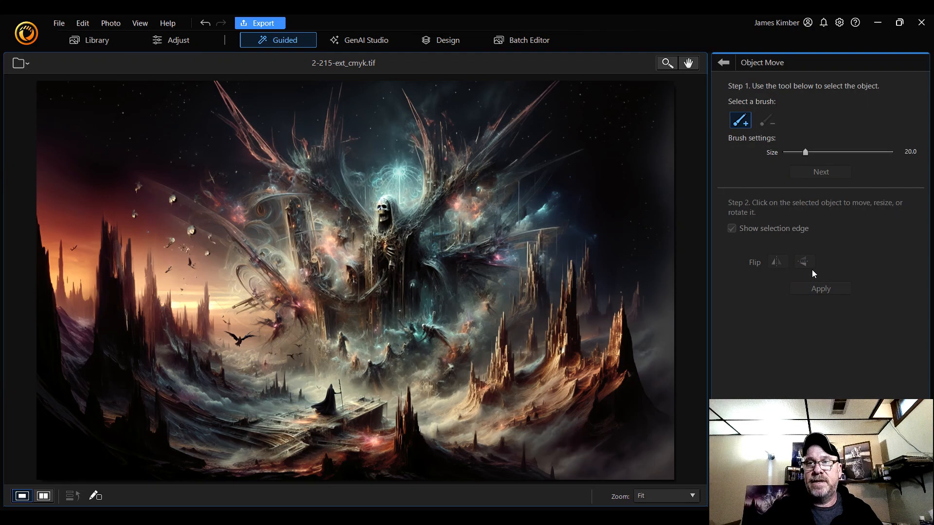
left_click(670, 495)
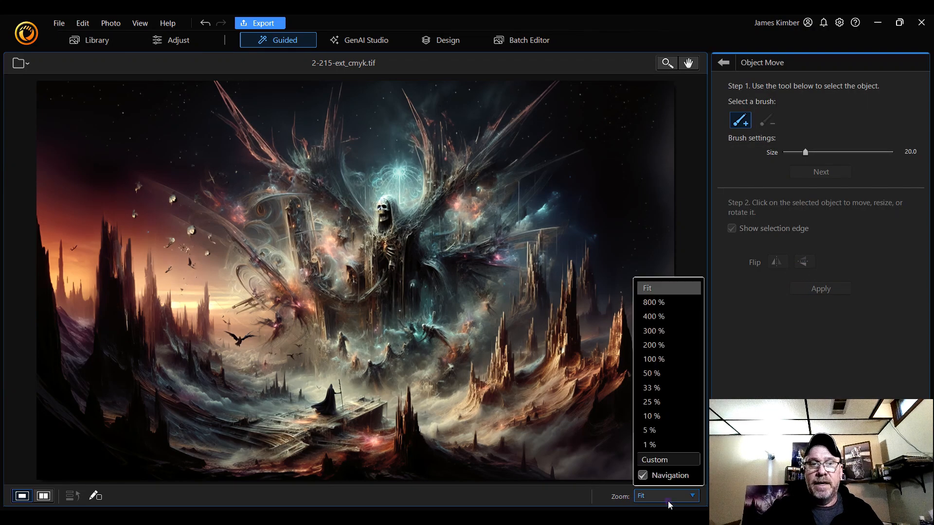
left_click(678, 346)
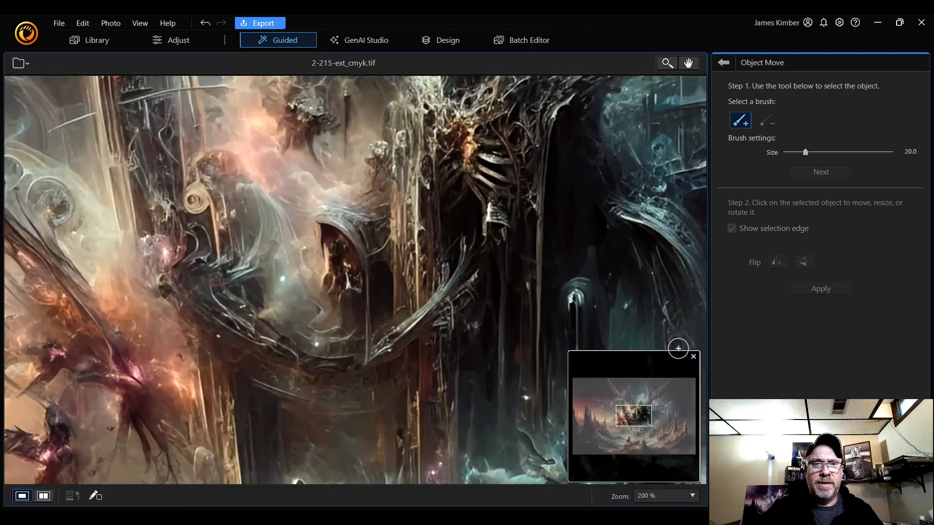
mouse_move(642, 416)
left_mouse_down()
mouse_move(624, 431)
mouse_move(654, 427)
left_mouse_up()
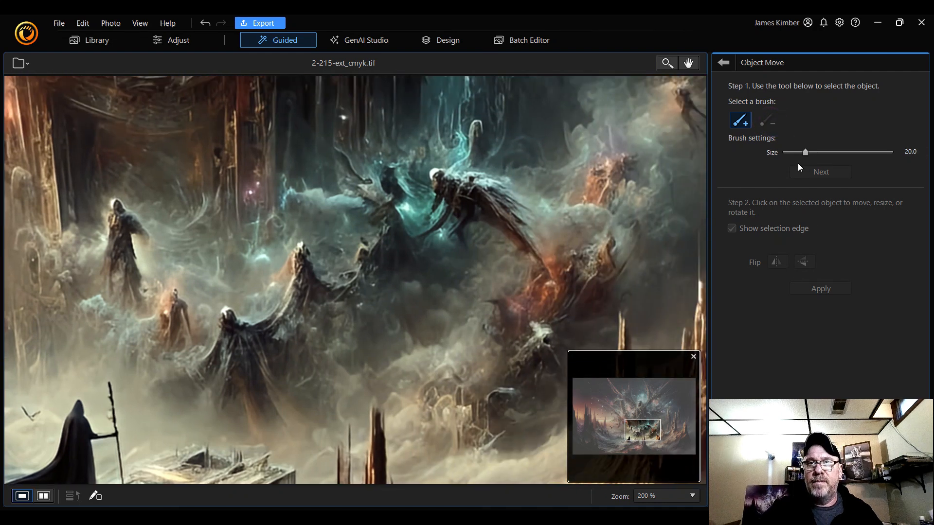
left_click(731, 65)
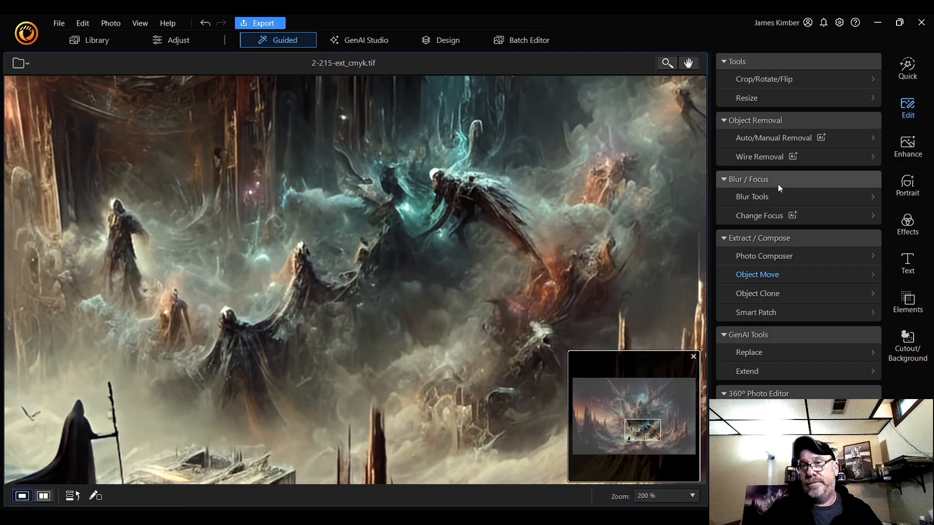
- Mark the small birds above and beside the cloaked figure with the staff using the manual removal brush at size 20
left_click(803, 141)
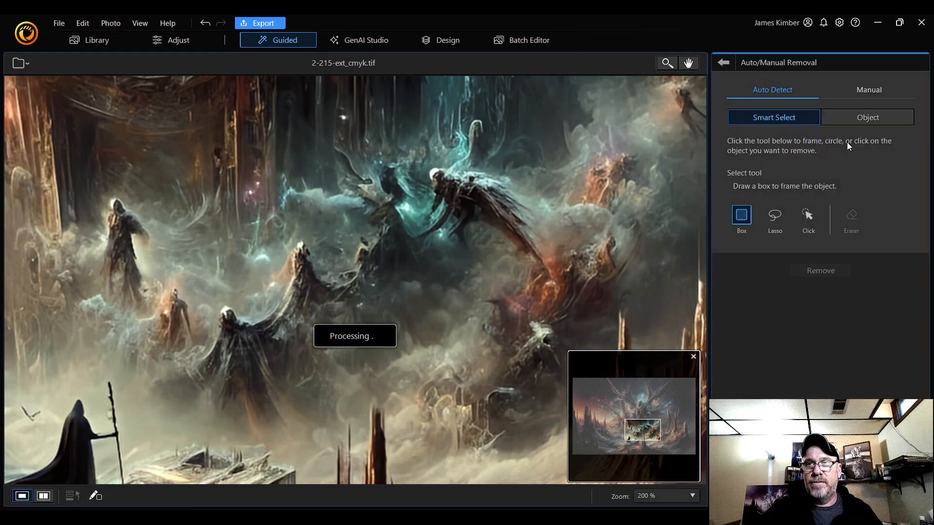
left_click(877, 91)
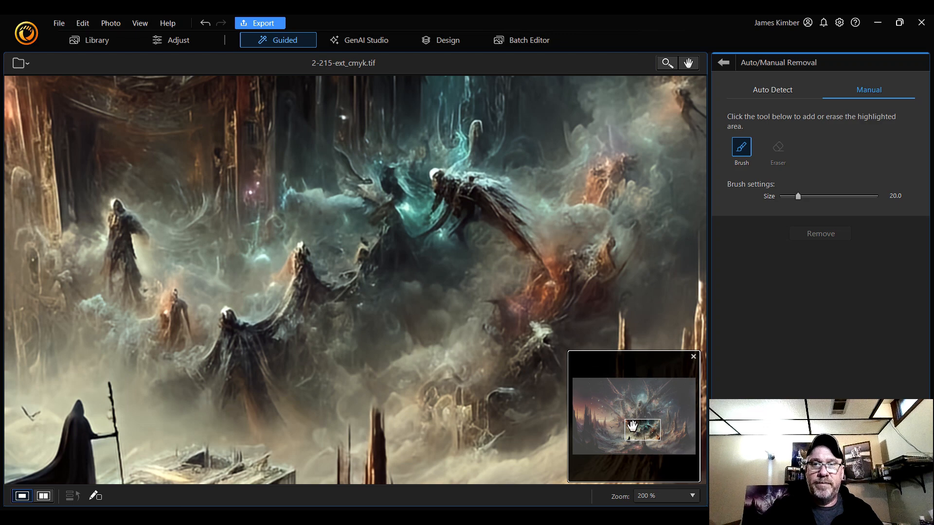
left_click_drag(644, 431, 628, 431)
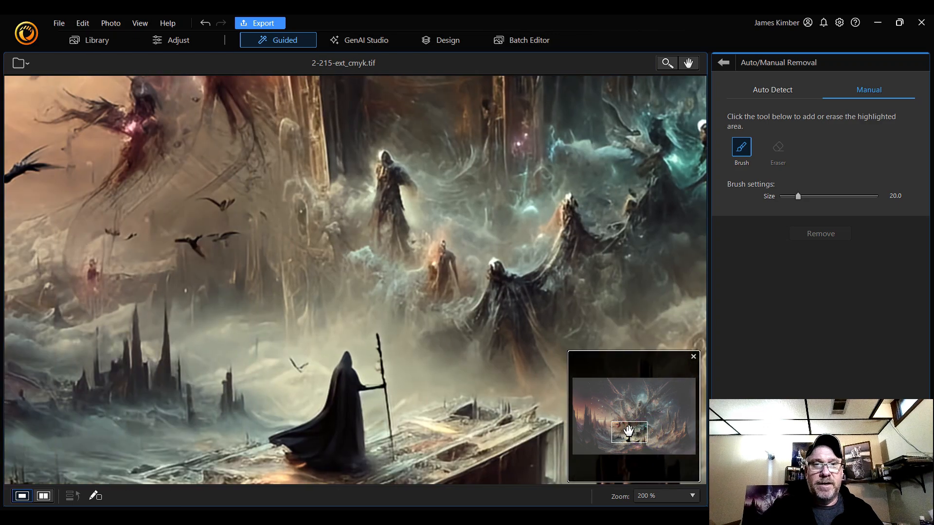
left_click_drag(295, 361, 298, 355)
left_click_drag(235, 239, 215, 239)
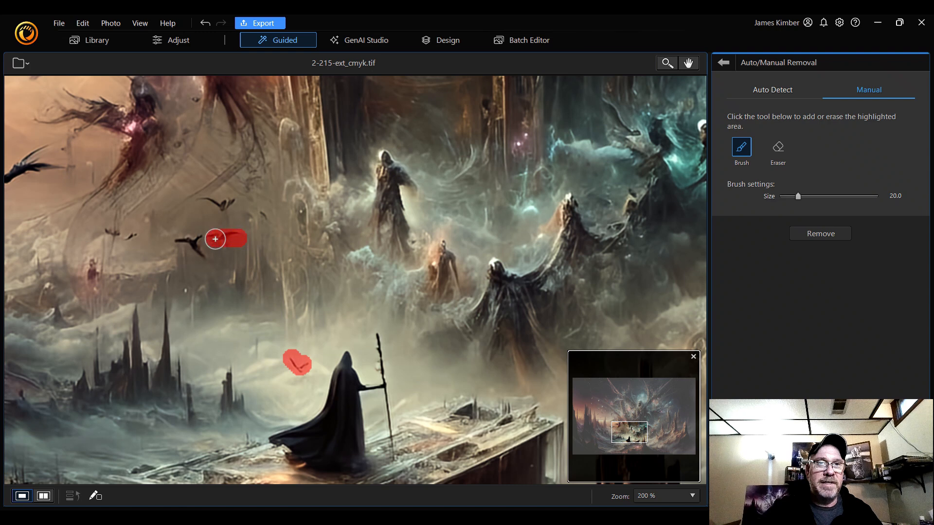
mouse_move(265, 221)
left_mouse_down()
mouse_move(259, 208)
mouse_move(197, 201)
mouse_move(200, 258)
left_mouse_up()
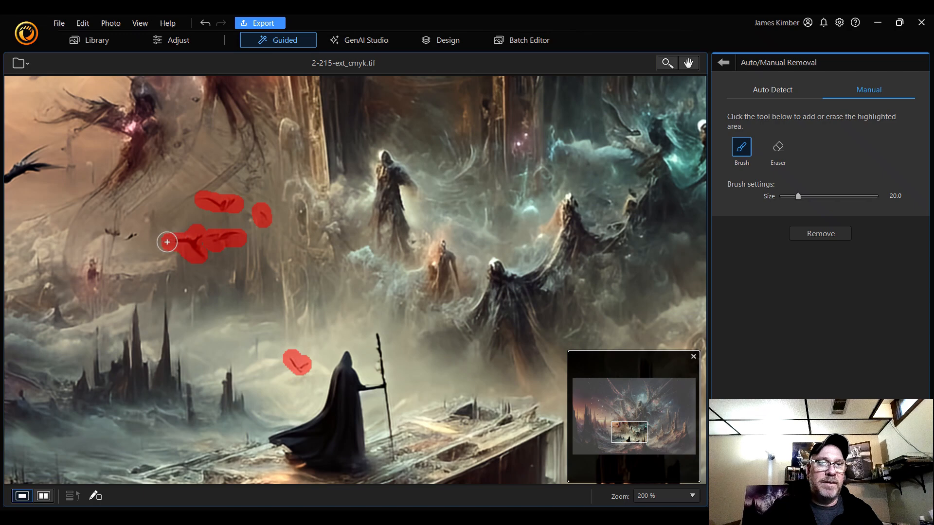
left_click_drag(140, 238, 99, 237)
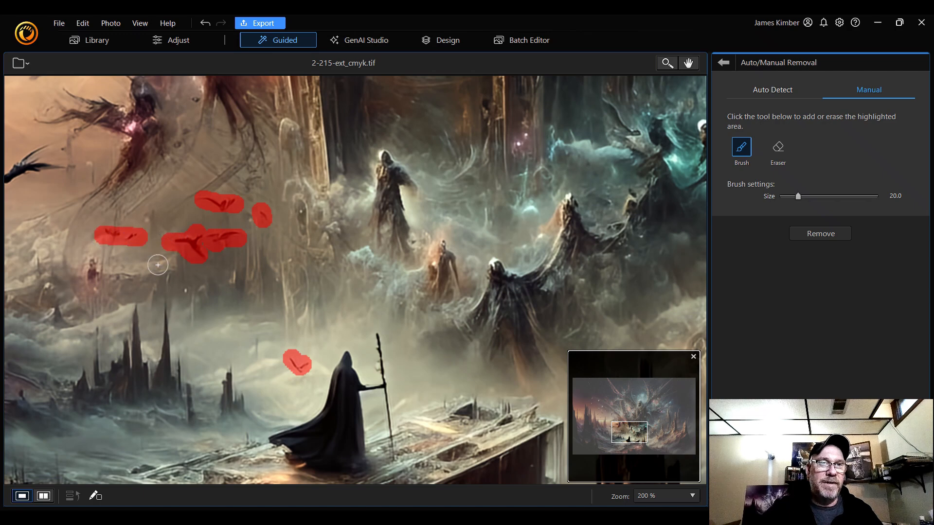
- Also mark the small reddish figure, the large bird and the small birds around it, and remove all highlighted areas
mouse_move(637, 434)
left_mouse_down()
mouse_move(646, 441)
mouse_move(622, 427)
left_mouse_up()
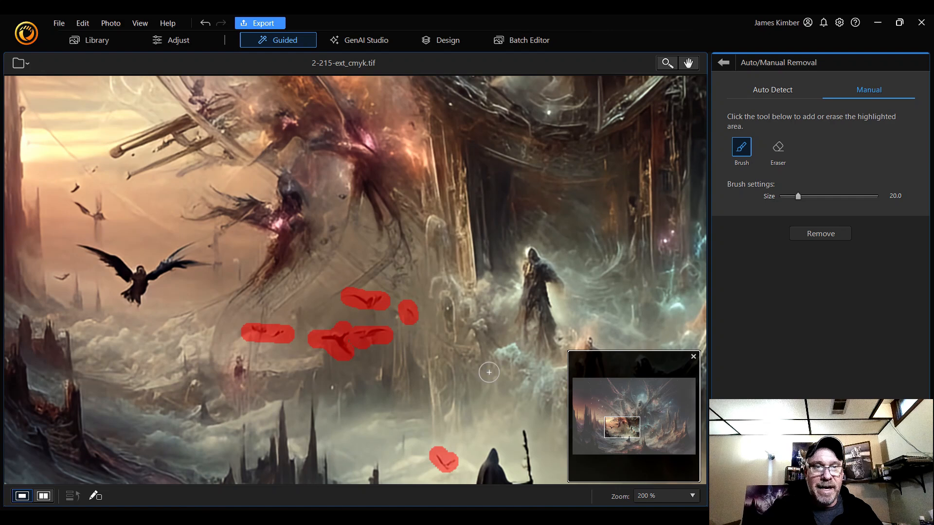
left_click_drag(244, 361, 243, 389)
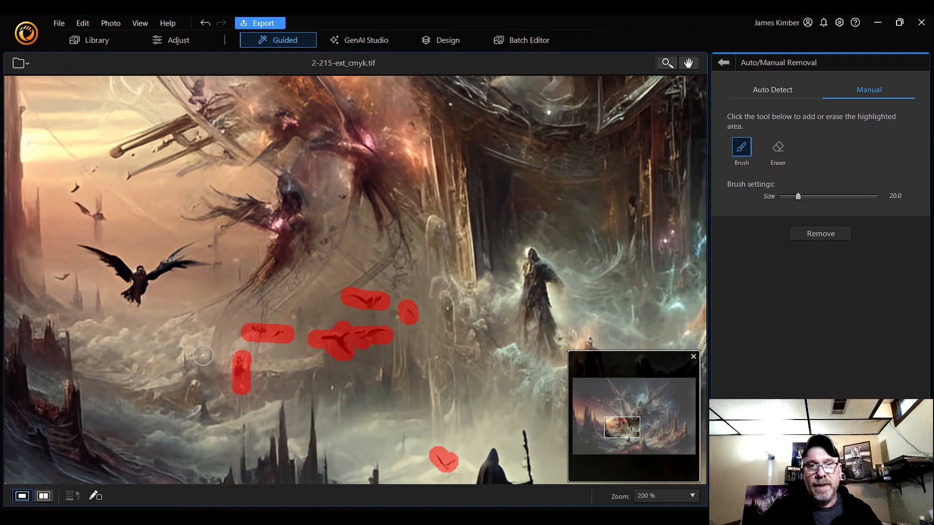
mouse_move(210, 267)
left_mouse_down()
mouse_move(169, 268)
mouse_move(197, 246)
mouse_move(132, 302)
mouse_move(124, 295)
mouse_move(143, 273)
mouse_move(129, 277)
mouse_move(99, 254)
mouse_move(73, 248)
mouse_move(57, 279)
left_mouse_up()
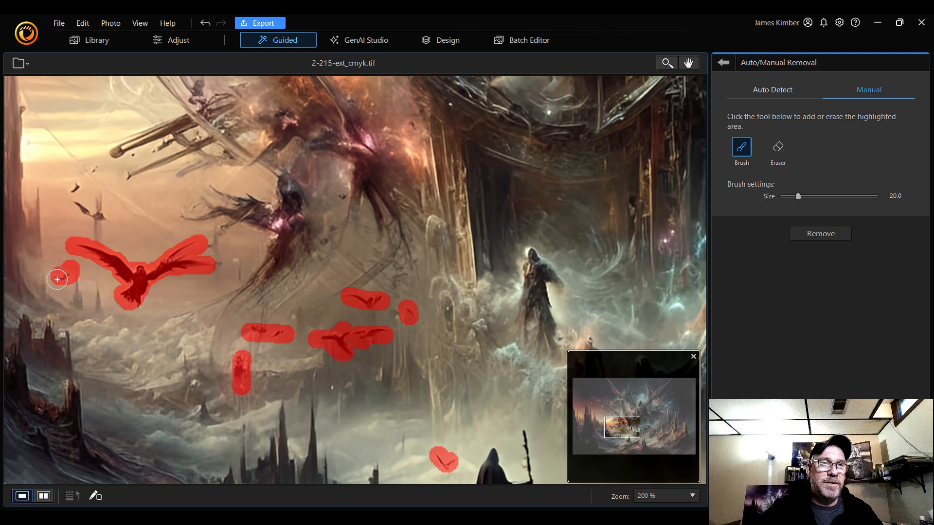
left_click_drag(71, 184, 108, 219)
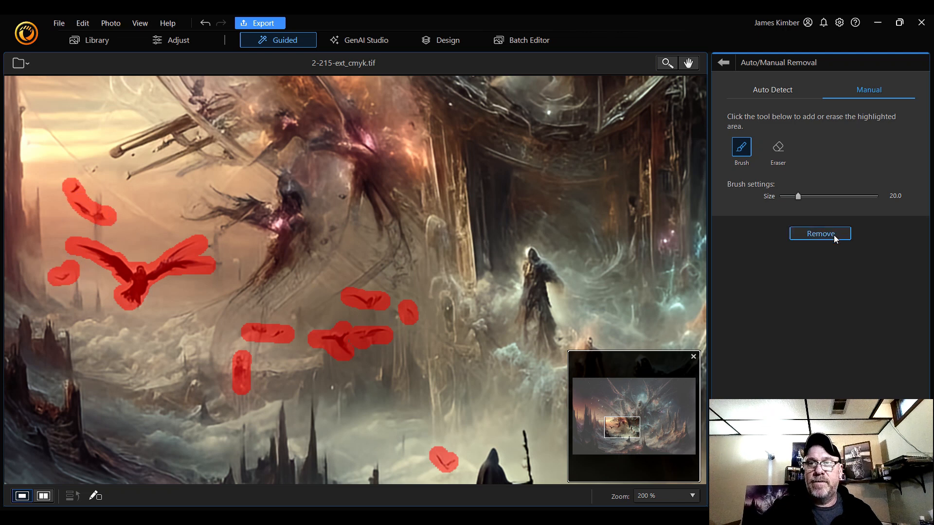
left_click(821, 234)
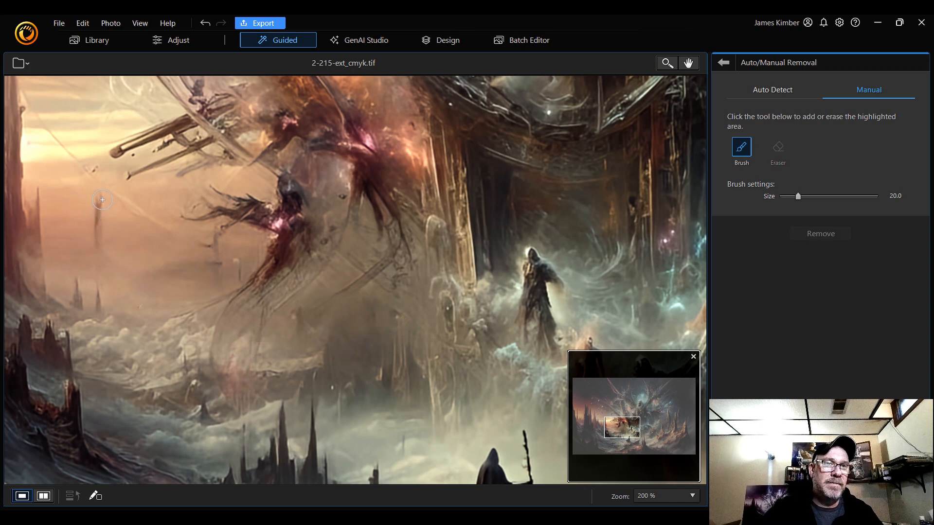
- Mark the distant thin spires and small dark details in the sunset sky and clouds, and remove the highlighted areas
mouse_move(103, 200)
left_mouse_down()
mouse_move(103, 310)
mouse_move(77, 304)
left_mouse_up()
left_click_drag(199, 407, 201, 404)
left_click_drag(183, 369, 190, 368)
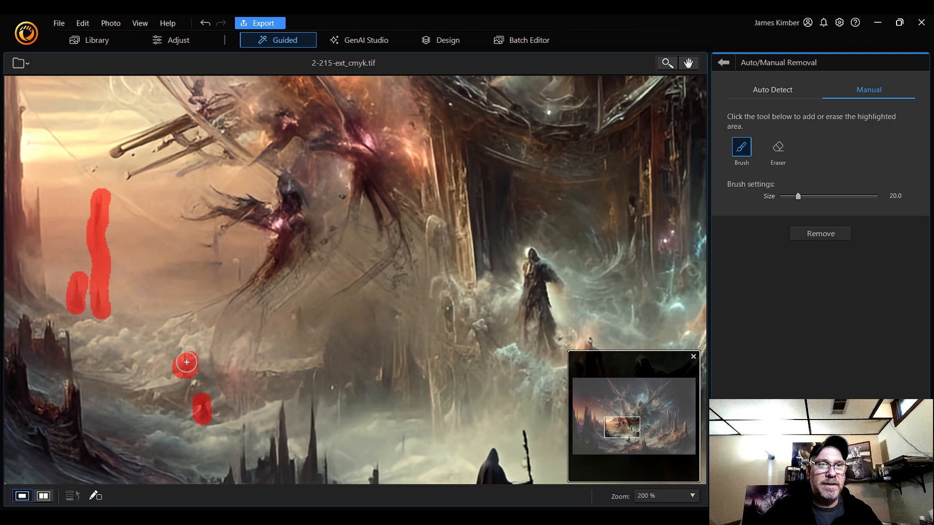
mouse_move(210, 242)
left_mouse_down()
mouse_move(236, 266)
mouse_move(238, 285)
mouse_move(168, 276)
left_mouse_up()
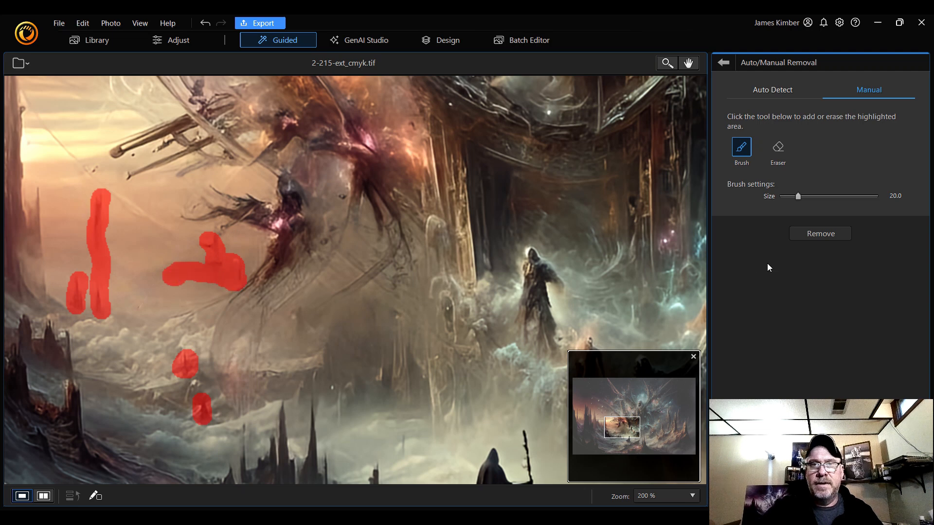
left_click(827, 239)
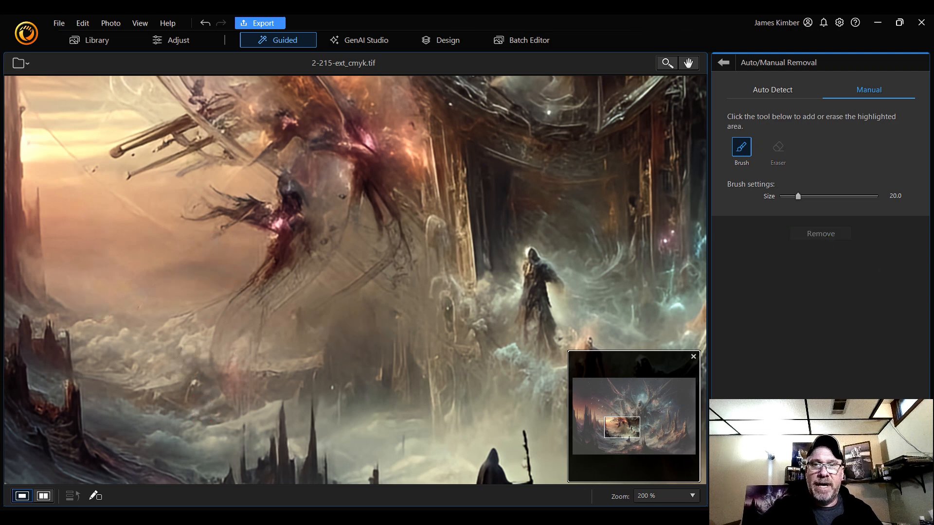
- Mark the protruding beams, the small bird beside them and the dark details at the base of the curled structure, and remove them
left_click_drag(632, 427, 608, 413)
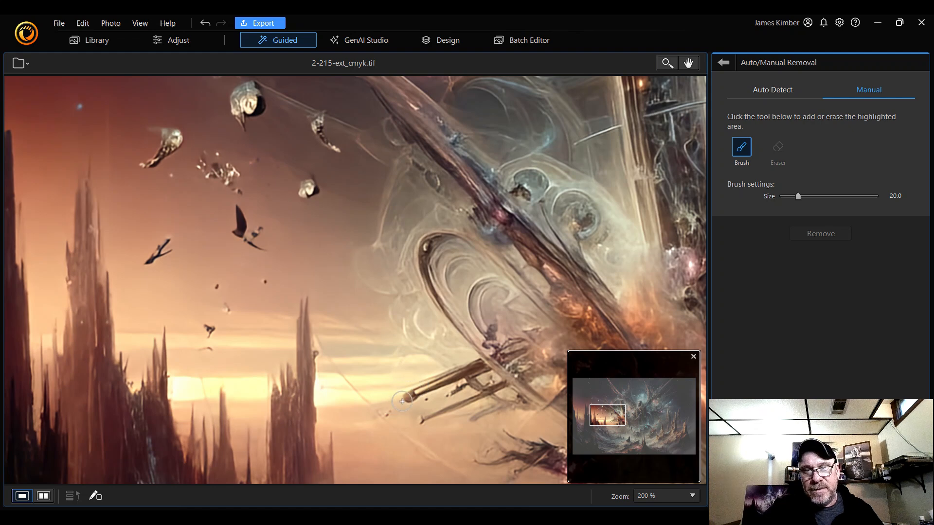
left_click(389, 417)
mouse_move(419, 419)
left_mouse_down()
mouse_move(502, 389)
mouse_move(522, 407)
mouse_move(475, 385)
mouse_move(481, 368)
mouse_move(408, 400)
mouse_move(496, 379)
left_mouse_up()
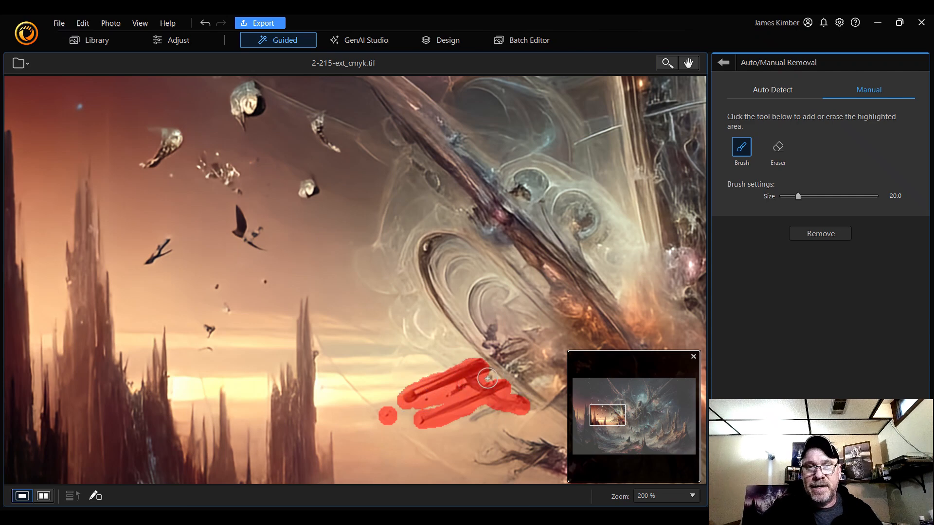
mouse_move(495, 336)
left_mouse_down()
mouse_move(525, 365)
mouse_move(491, 344)
mouse_move(524, 362)
mouse_move(521, 345)
mouse_move(511, 343)
mouse_move(514, 365)
left_mouse_up()
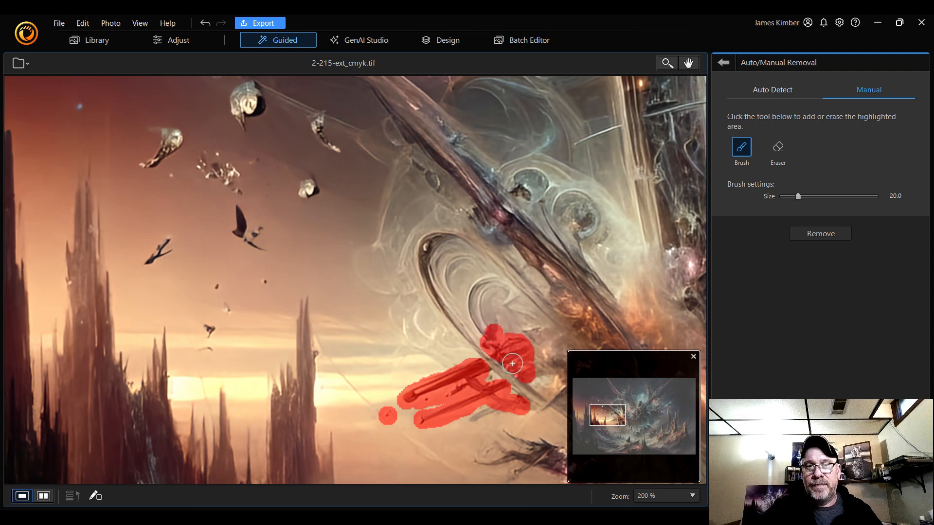
left_click(833, 239)
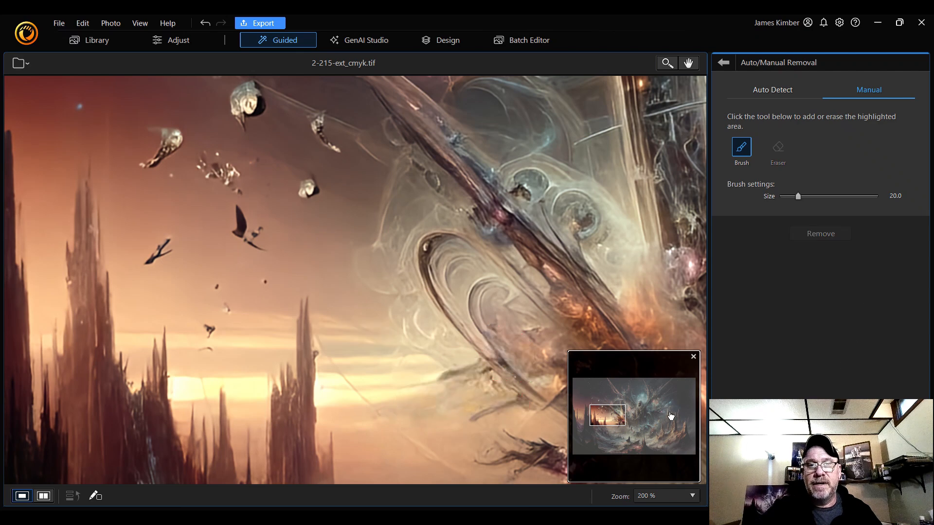
- Brush over the leftover remnants of the beams below the curled structure and remove them
mouse_move(507, 404)
left_mouse_down()
mouse_move(482, 403)
mouse_move(461, 419)
left_mouse_up()
mouse_move(464, 358)
left_mouse_down()
mouse_move(485, 377)
mouse_move(460, 375)
mouse_move(404, 395)
left_mouse_up()
left_click(821, 235)
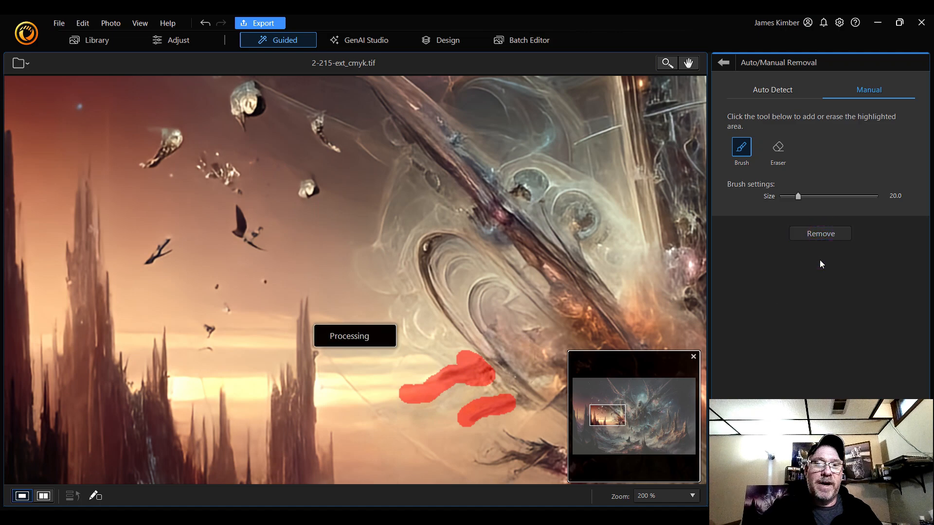
- Mark the diagonal streak across the sunset sky and the feathery wing of the dark purple figure, and remove both
left_click(618, 418)
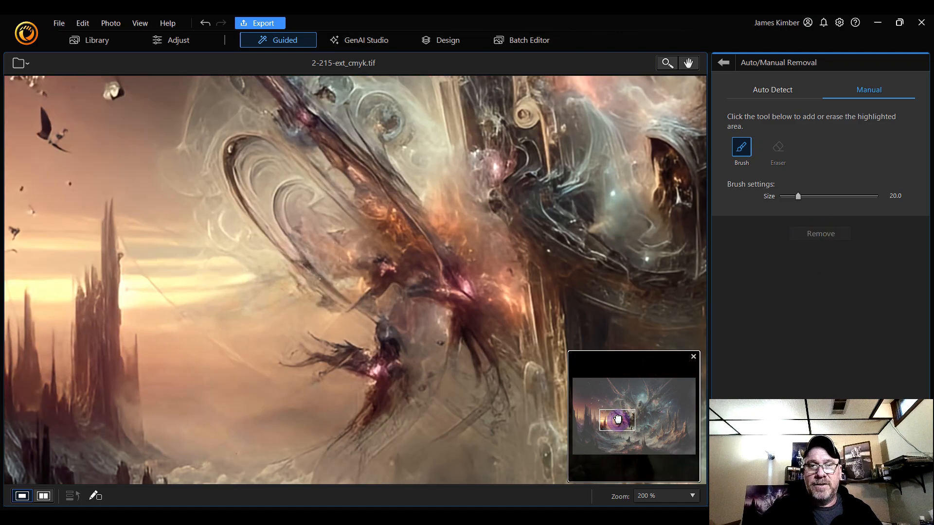
left_click_drag(618, 420, 620, 425)
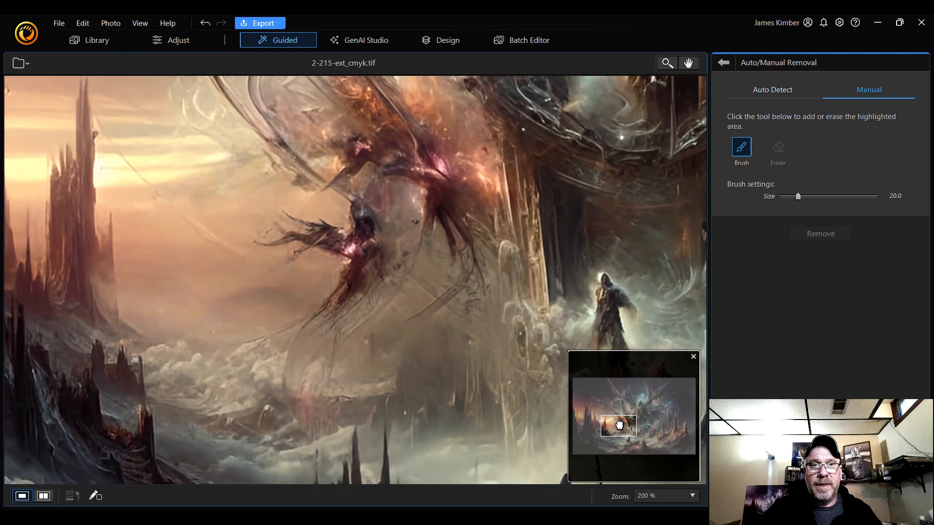
mouse_move(290, 215)
left_mouse_down()
mouse_move(346, 235)
mouse_move(338, 256)
mouse_move(308, 238)
mouse_move(258, 246)
mouse_move(291, 227)
mouse_move(285, 258)
mouse_move(306, 257)
mouse_move(331, 237)
mouse_move(299, 256)
mouse_move(333, 237)
mouse_move(264, 258)
mouse_move(222, 251)
mouse_move(150, 194)
mouse_move(108, 131)
left_mouse_up()
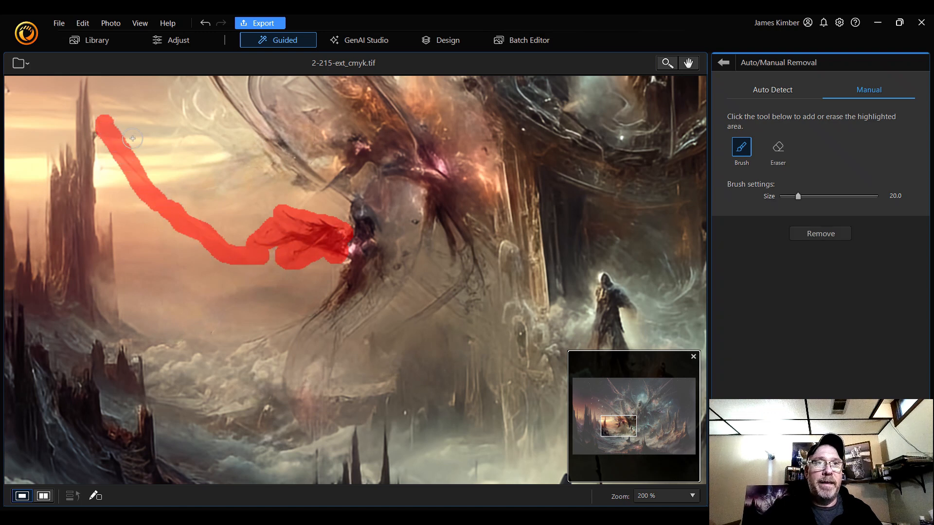
left_click(830, 240)
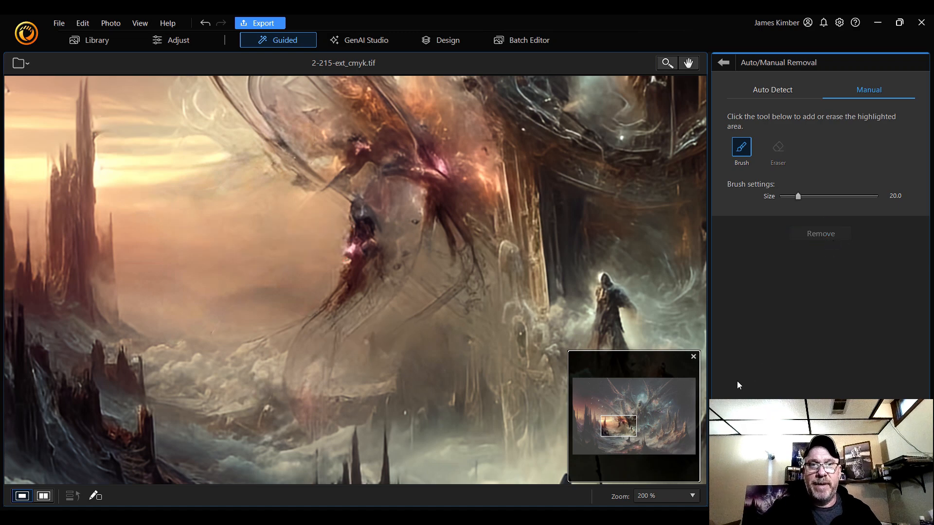
- Mark the flying creature and the brownish shape above it, near the tall golden spires, and remove them
mouse_move(618, 424)
left_mouse_down()
mouse_move(642, 430)
mouse_move(646, 422)
mouse_move(650, 432)
mouse_move(658, 419)
left_mouse_up()
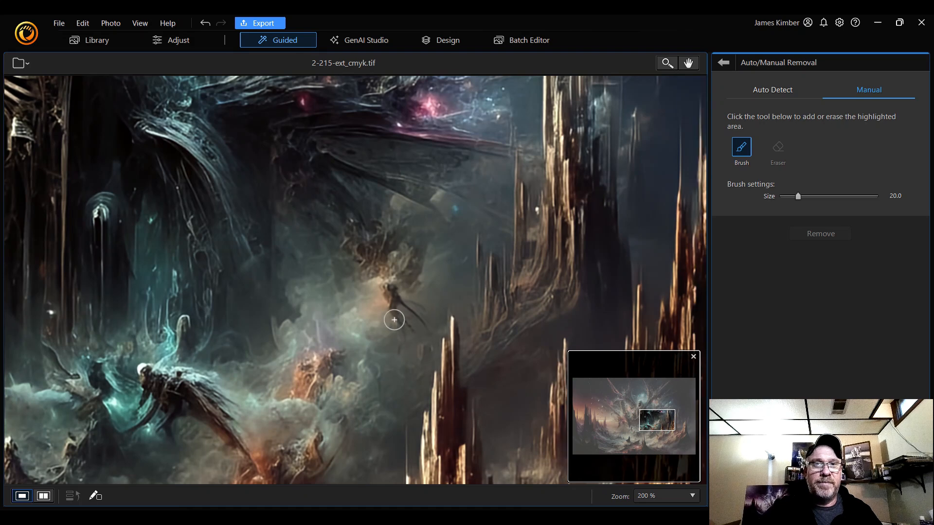
mouse_move(399, 331)
left_mouse_down()
mouse_move(392, 294)
mouse_move(429, 324)
mouse_move(401, 345)
left_mouse_up()
mouse_move(389, 288)
left_mouse_down()
mouse_move(351, 245)
mouse_move(359, 227)
mouse_move(431, 238)
mouse_move(421, 292)
mouse_move(424, 252)
mouse_move(408, 281)
mouse_move(387, 272)
mouse_move(399, 247)
mouse_move(393, 268)
mouse_move(374, 261)
mouse_move(369, 236)
mouse_move(390, 265)
left_mouse_up()
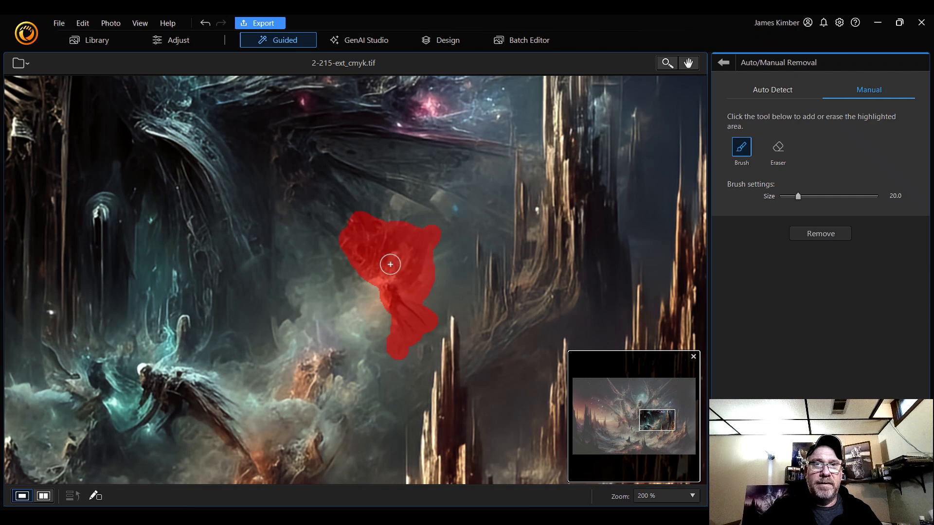
left_click(824, 237)
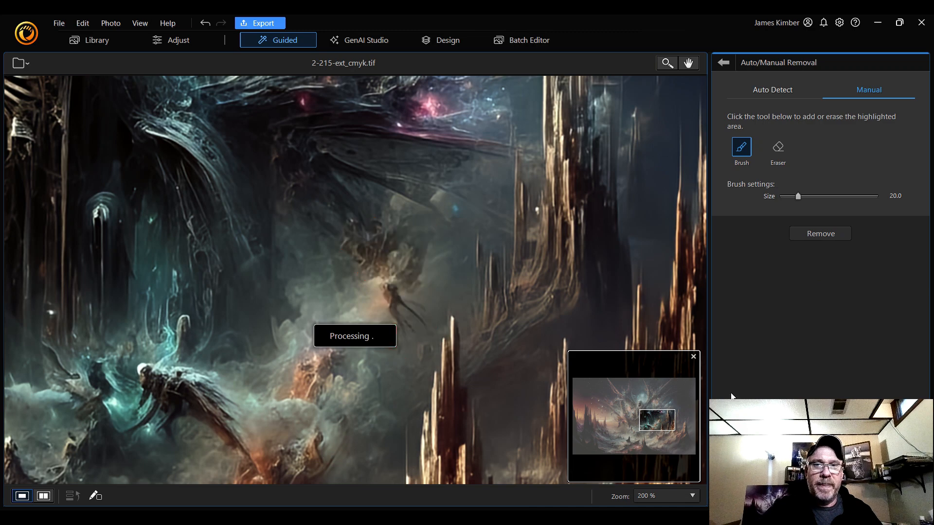
- Mark the large winged figure with the white head beside the teal glow, including its raised limb, and remove it
mouse_move(660, 424)
left_mouse_down()
mouse_move(661, 433)
mouse_move(645, 428)
left_mouse_up()
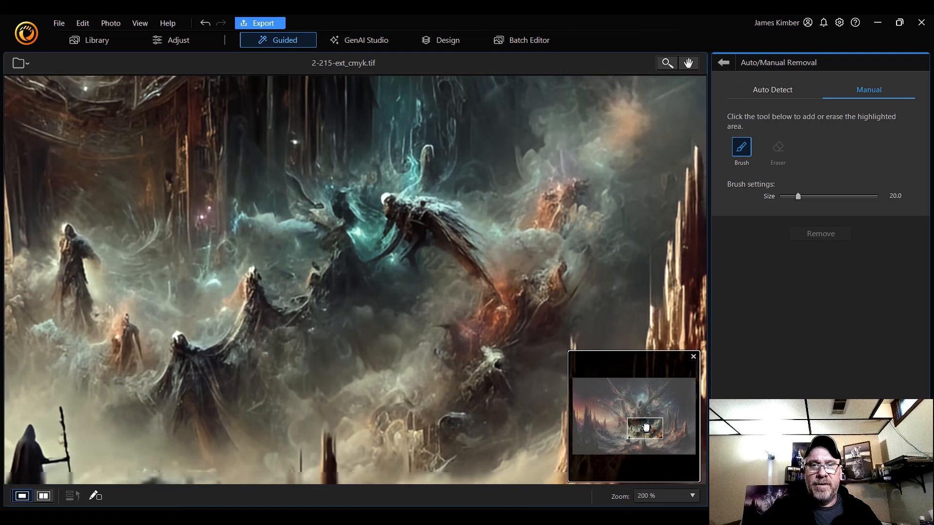
mouse_move(387, 199)
left_mouse_down()
mouse_move(436, 211)
mouse_move(486, 258)
mouse_move(495, 285)
mouse_move(400, 214)
mouse_move(375, 259)
mouse_move(404, 237)
mouse_move(405, 223)
mouse_move(419, 239)
mouse_move(413, 264)
mouse_move(423, 270)
mouse_move(411, 253)
mouse_move(434, 241)
mouse_move(486, 267)
mouse_move(458, 222)
mouse_move(437, 206)
mouse_move(392, 200)
mouse_move(423, 172)
mouse_move(427, 151)
left_mouse_up()
mouse_move(397, 198)
left_mouse_down()
mouse_move(355, 195)
mouse_move(380, 212)
mouse_move(416, 216)
left_mouse_up()
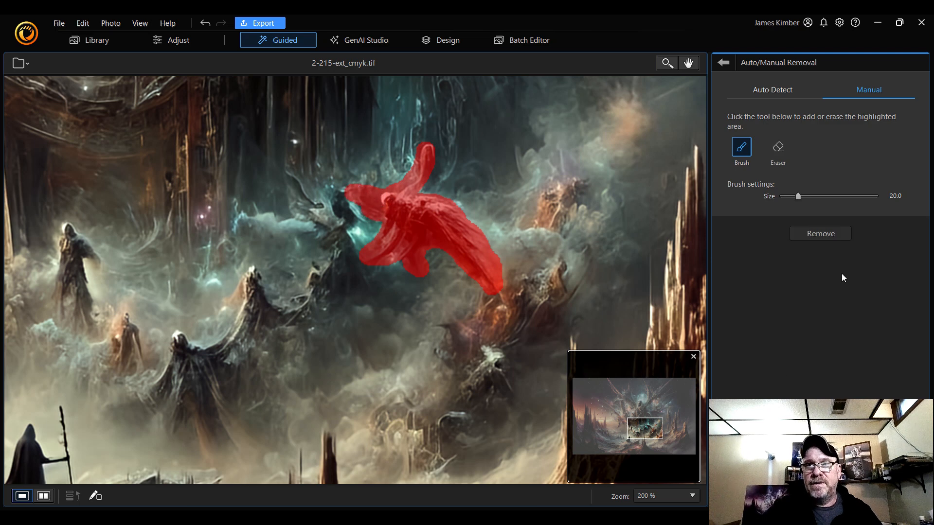
left_click(830, 234)
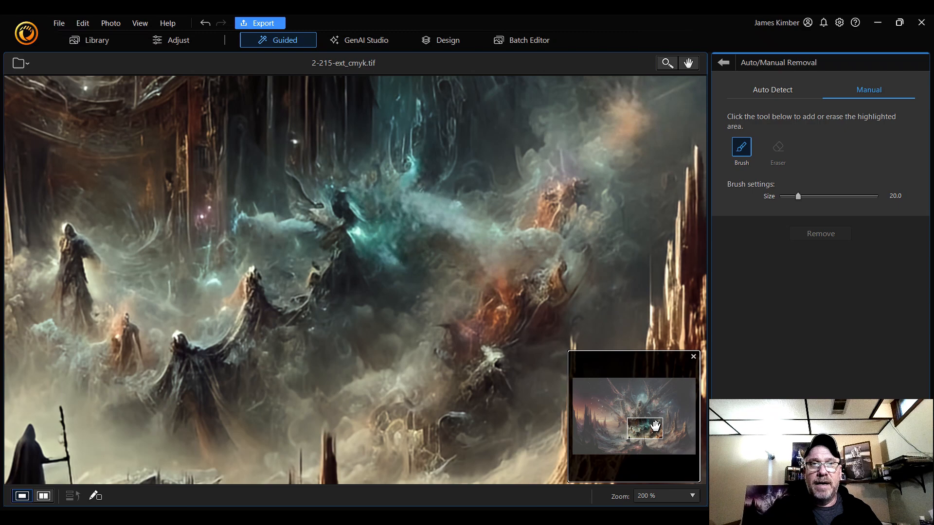
- Mark the dark winged figure at the teal glow together with the rocky mound beneath it, and remove both
left_click_drag(655, 426, 643, 427)
mouse_move(302, 201)
left_mouse_down()
mouse_move(375, 248)
mouse_move(336, 250)
mouse_move(371, 300)
mouse_move(356, 297)
mouse_move(355, 275)
left_mouse_up()
mouse_move(348, 297)
left_mouse_down()
mouse_move(322, 337)
mouse_move(336, 338)
mouse_move(353, 320)
mouse_move(336, 318)
mouse_move(335, 328)
mouse_move(377, 324)
mouse_move(335, 356)
mouse_move(352, 352)
mouse_move(376, 309)
left_mouse_up()
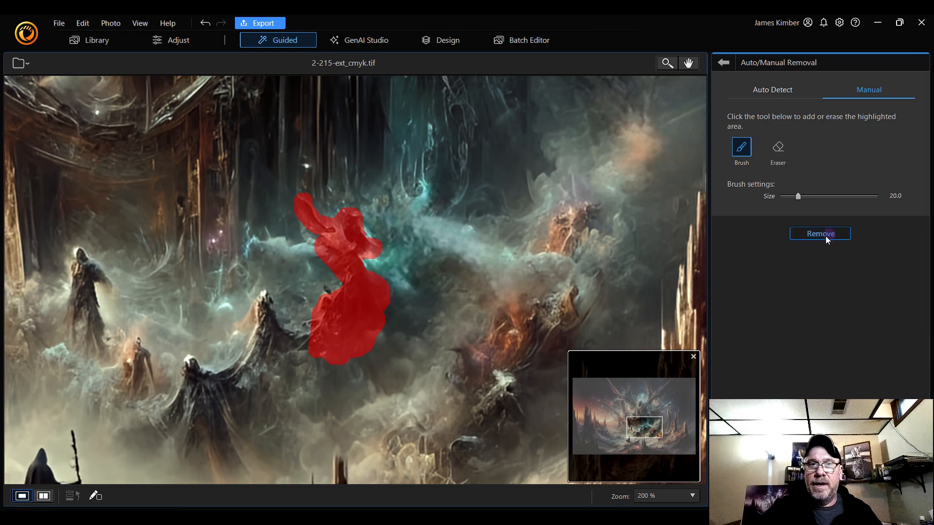
left_click(825, 235)
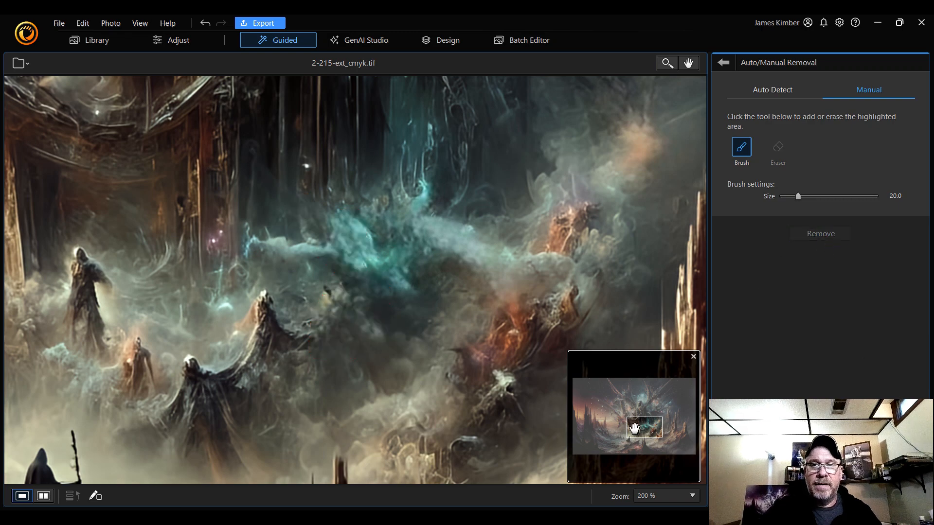
- Remove the leftover speck in the mist, and the pale creature and ruin-like shapes below the red rock formation
left_click_drag(643, 428, 643, 434)
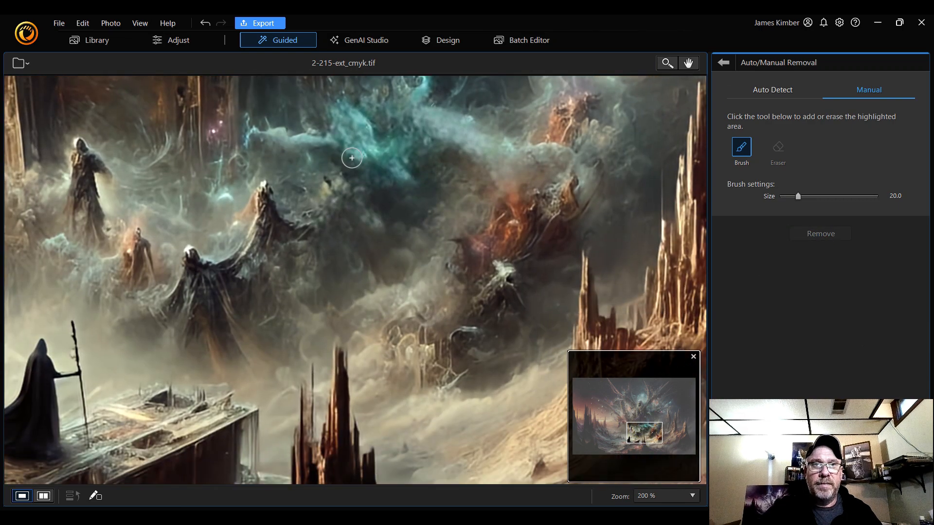
left_click(329, 178)
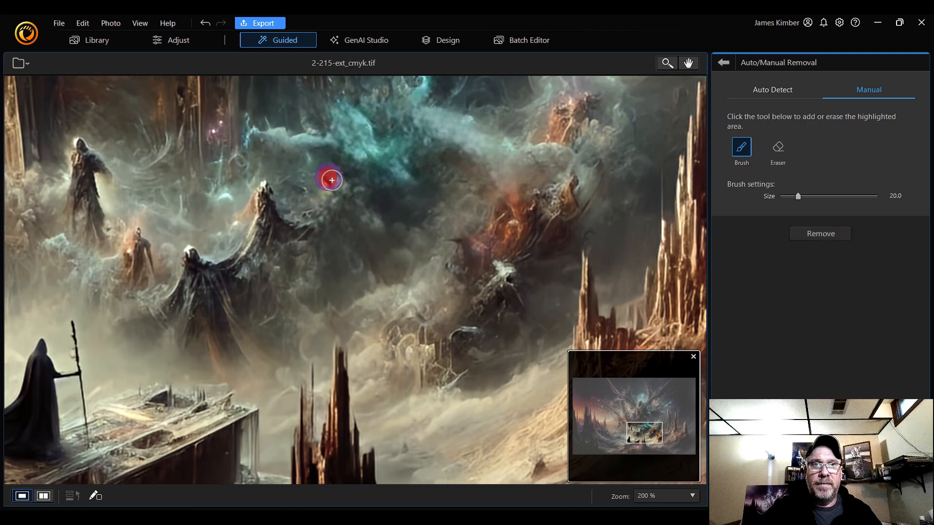
left_click(830, 236)
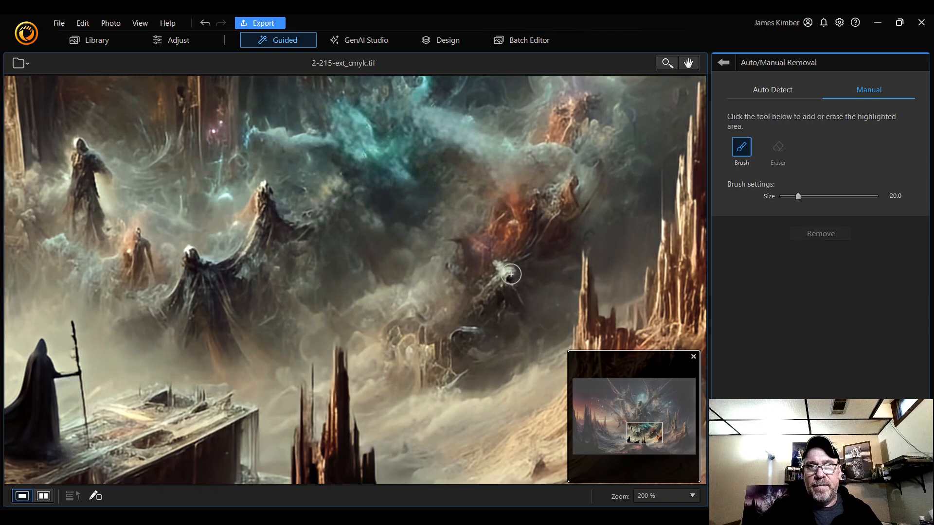
mouse_move(503, 272)
left_mouse_down()
mouse_move(521, 305)
mouse_move(496, 291)
mouse_move(481, 307)
mouse_move(501, 304)
mouse_move(451, 346)
mouse_move(448, 382)
mouse_move(460, 381)
mouse_move(466, 376)
mouse_move(448, 382)
mouse_move(433, 363)
mouse_move(424, 331)
mouse_move(392, 337)
mouse_move(390, 356)
mouse_move(421, 372)
mouse_move(419, 356)
mouse_move(402, 348)
mouse_move(420, 343)
mouse_move(422, 389)
left_mouse_up()
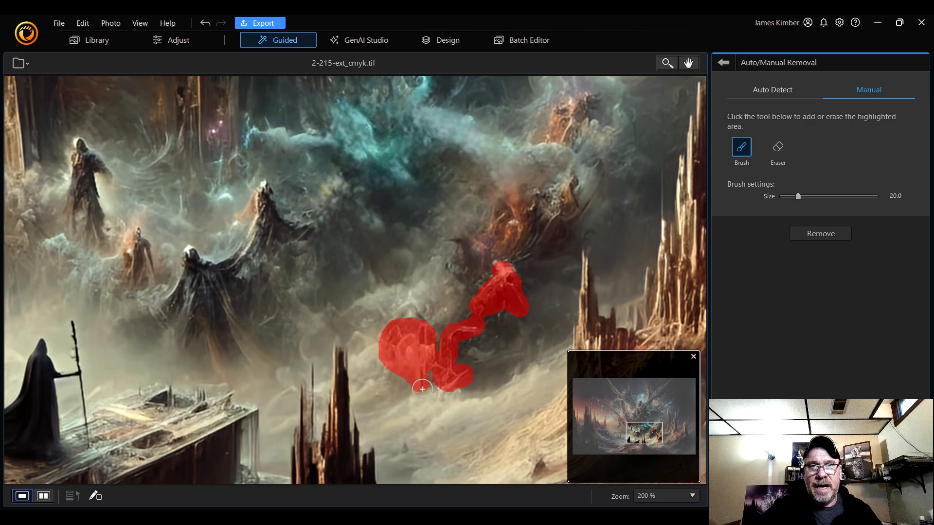
left_click(831, 236)
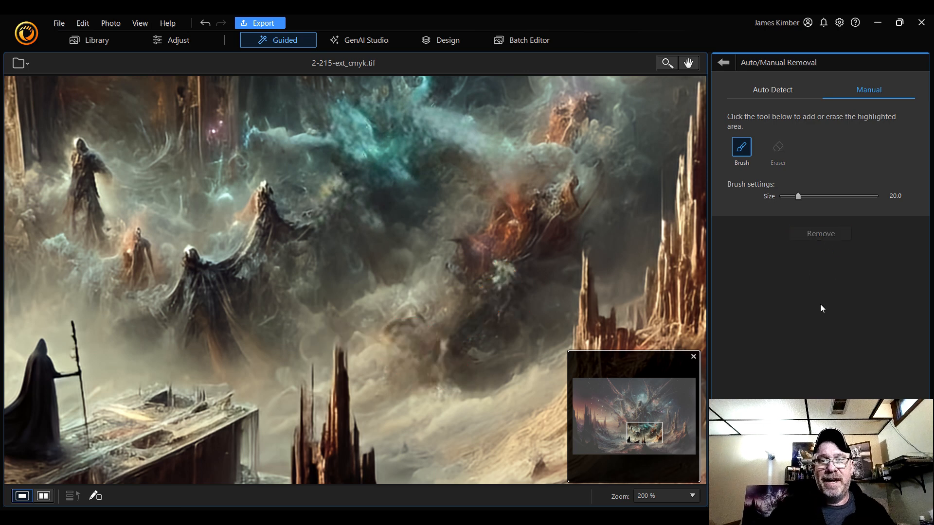
- Mark the heads of the two dark robed shapes and the small orange figure beside them, and remove the highlighted areas
mouse_move(646, 436)
left_mouse_down()
mouse_move(657, 445)
mouse_move(633, 429)
left_mouse_up()
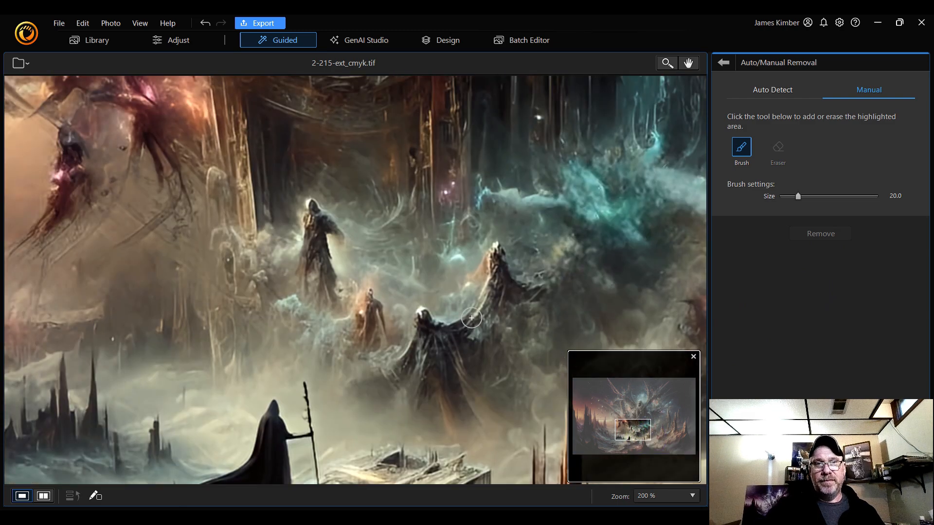
left_click_drag(435, 317, 395, 301)
mouse_move(499, 254)
left_mouse_down()
mouse_move(508, 248)
mouse_move(484, 248)
left_mouse_up()
mouse_move(372, 297)
left_mouse_down()
mouse_move(369, 288)
mouse_move(375, 335)
mouse_move(371, 326)
mouse_move(363, 333)
left_mouse_up()
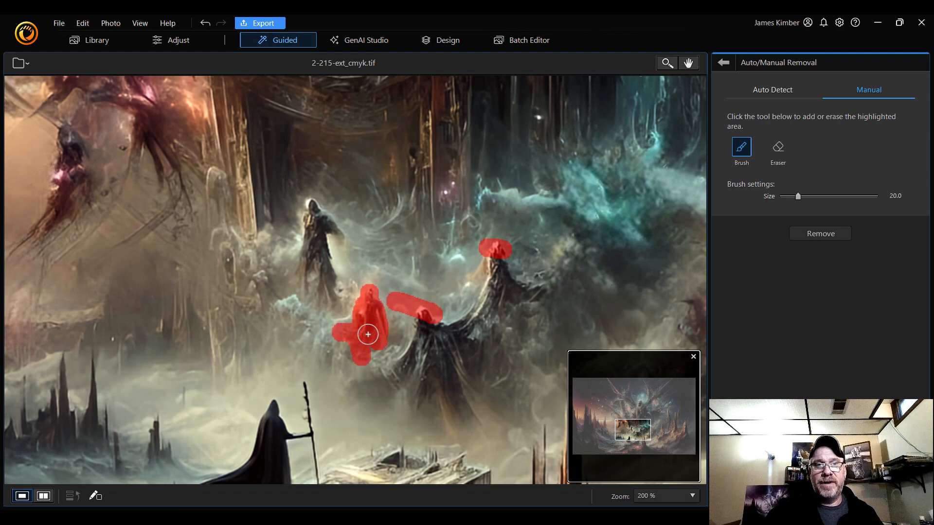
left_click(822, 234)
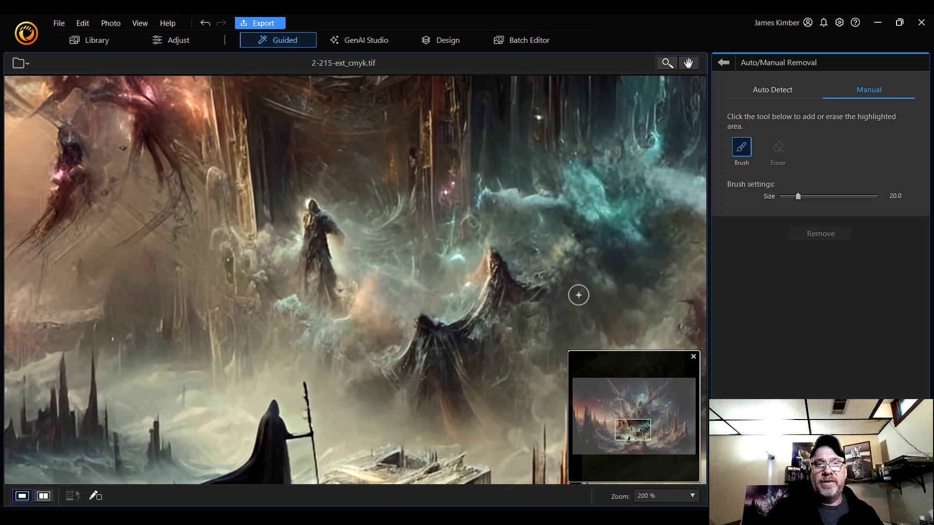
- Mark the whole tall cloaked figure standing in the mist by the dark gateway, and remove it
mouse_move(311, 208)
left_mouse_down()
mouse_move(341, 242)
mouse_move(316, 227)
mouse_move(308, 239)
mouse_move(305, 297)
mouse_move(329, 305)
mouse_move(340, 297)
mouse_move(323, 254)
mouse_move(321, 293)
left_mouse_up()
left_click_drag(315, 232, 321, 233)
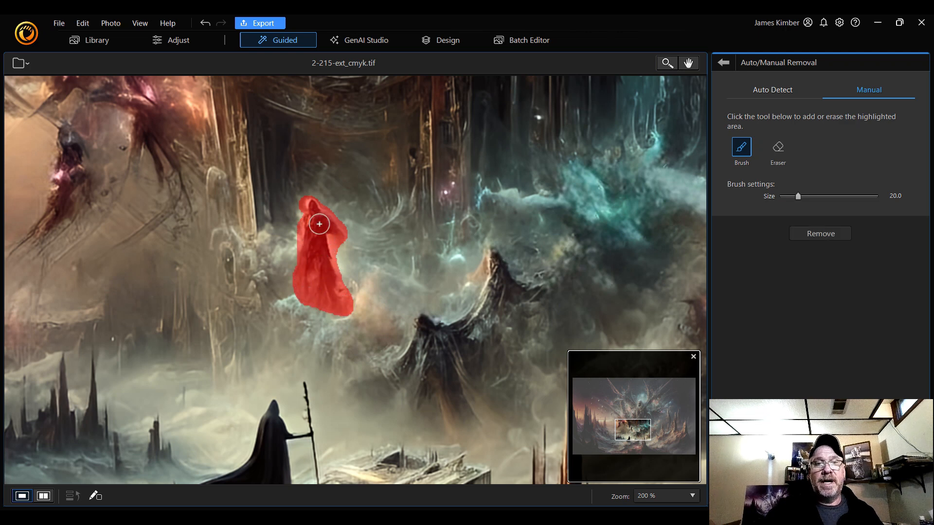
left_click(838, 235)
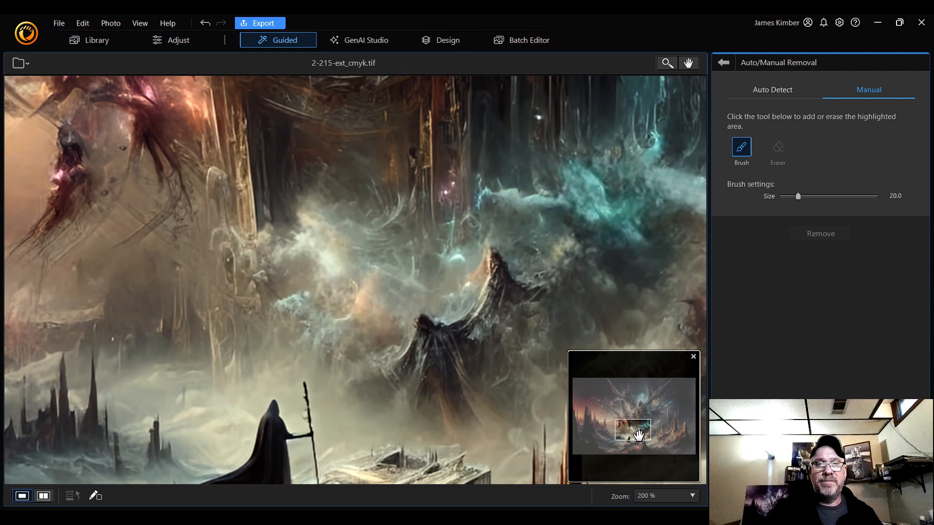
- Try to remove the dark purple-red figure and its trailing strands below the orange glow
left_click_drag(639, 435, 623, 422)
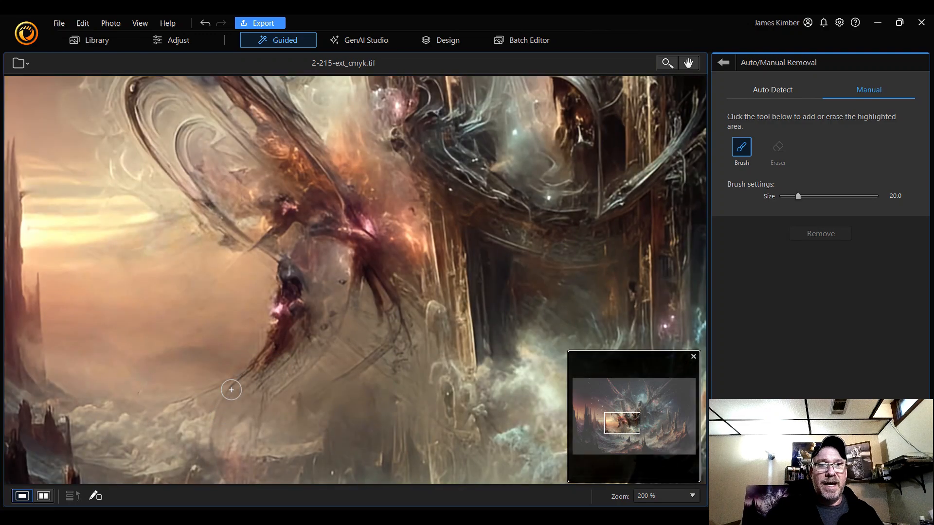
mouse_move(277, 277)
left_mouse_down()
mouse_move(306, 293)
mouse_move(287, 267)
mouse_move(278, 282)
mouse_move(287, 311)
mouse_move(294, 300)
mouse_move(311, 323)
mouse_move(308, 343)
mouse_move(282, 300)
mouse_move(276, 346)
mouse_move(247, 379)
mouse_move(267, 366)
mouse_move(290, 323)
mouse_move(302, 348)
mouse_move(308, 335)
mouse_move(257, 384)
mouse_move(277, 358)
mouse_move(228, 391)
mouse_move(173, 407)
left_mouse_up()
left_click(822, 234)
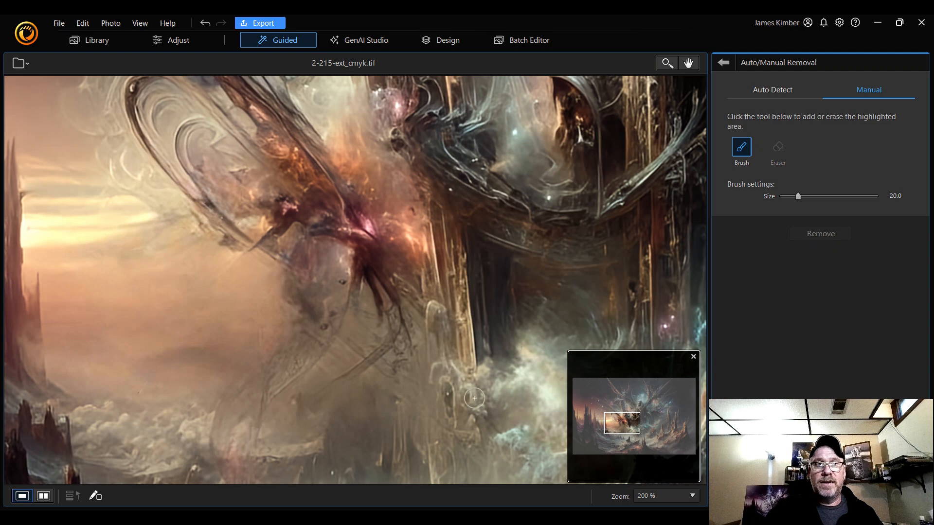
- Try to remove the leftover patch where the purple-red figure was, and undo both last removals
mouse_move(281, 291)
left_mouse_down()
mouse_move(315, 314)
mouse_move(326, 307)
mouse_move(295, 287)
mouse_move(313, 292)
left_mouse_up()
left_click(827, 235)
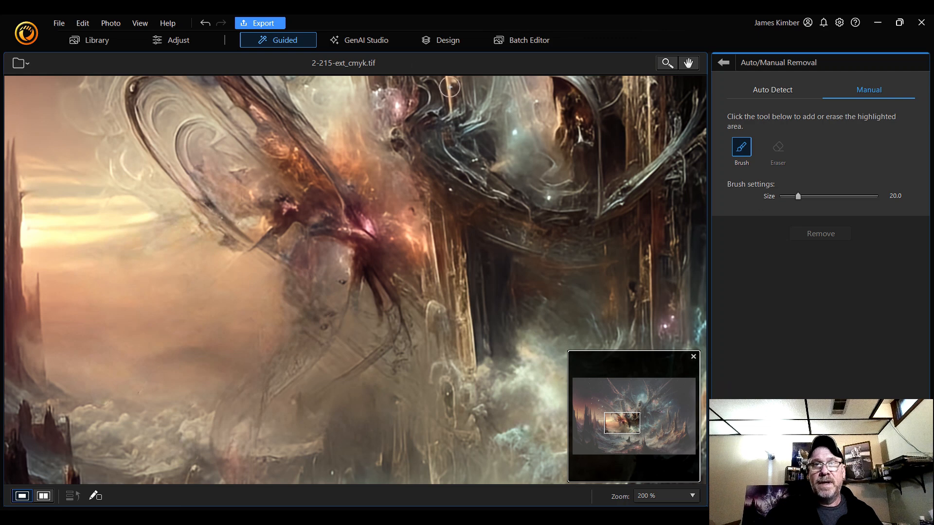
left_click(206, 23)
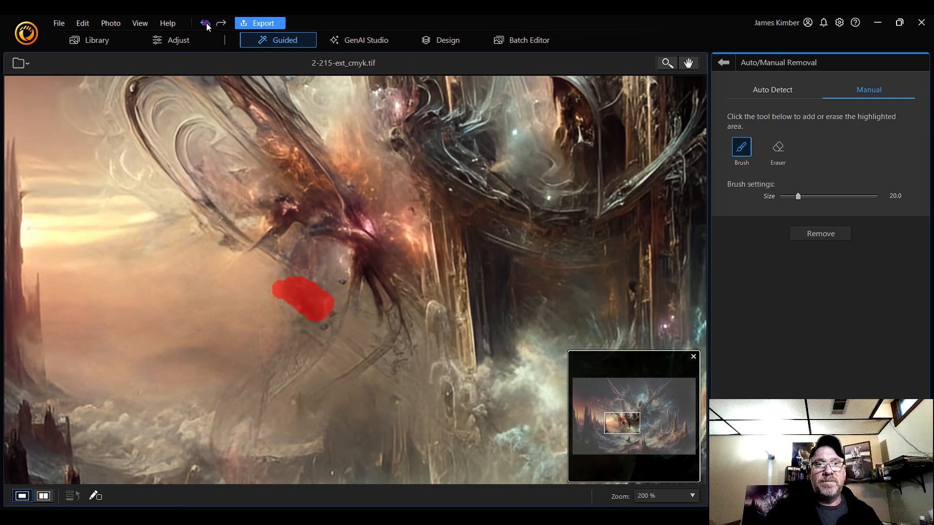
left_click(206, 23)
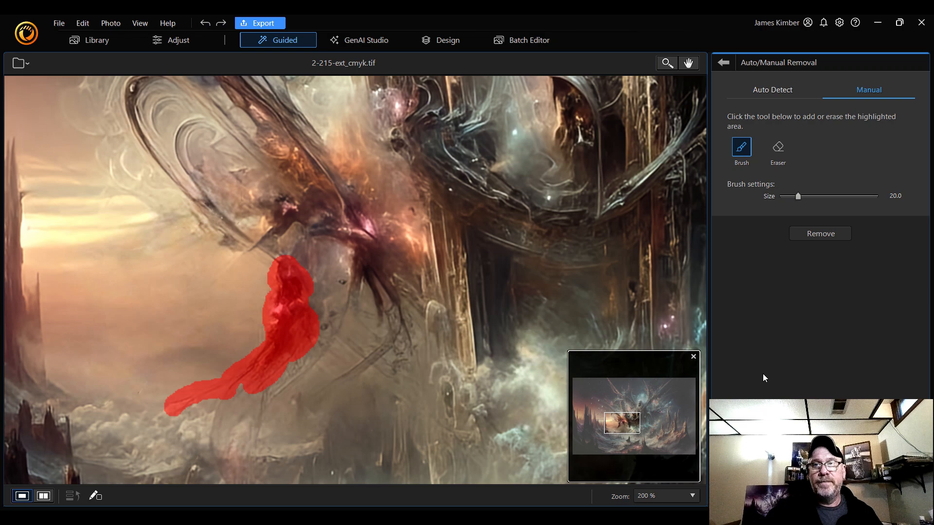
- Clear the highlight over the purple-red figure, and mark the small specks and two dark birds in the orange sky above the towers
key("ctrl+y")
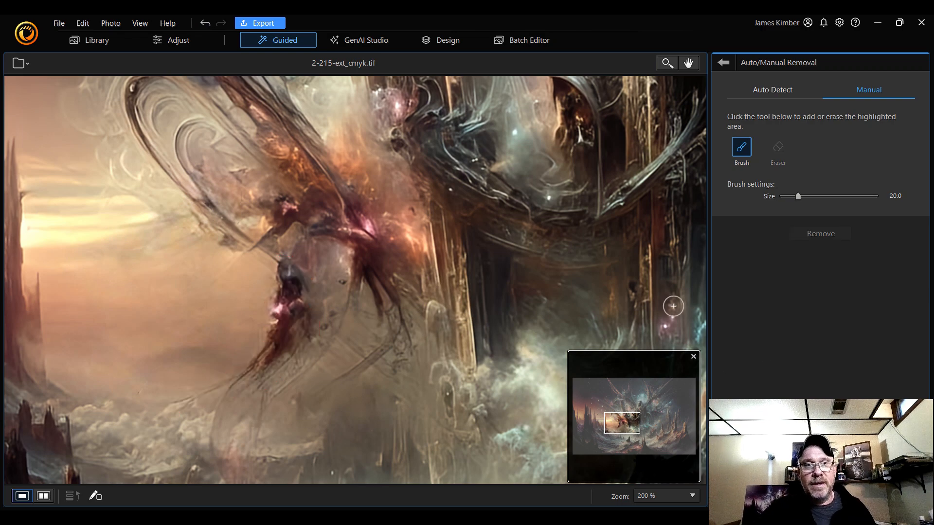
mouse_move(622, 424)
left_mouse_down()
mouse_move(614, 408)
mouse_move(596, 414)
left_mouse_up()
left_click(376, 350)
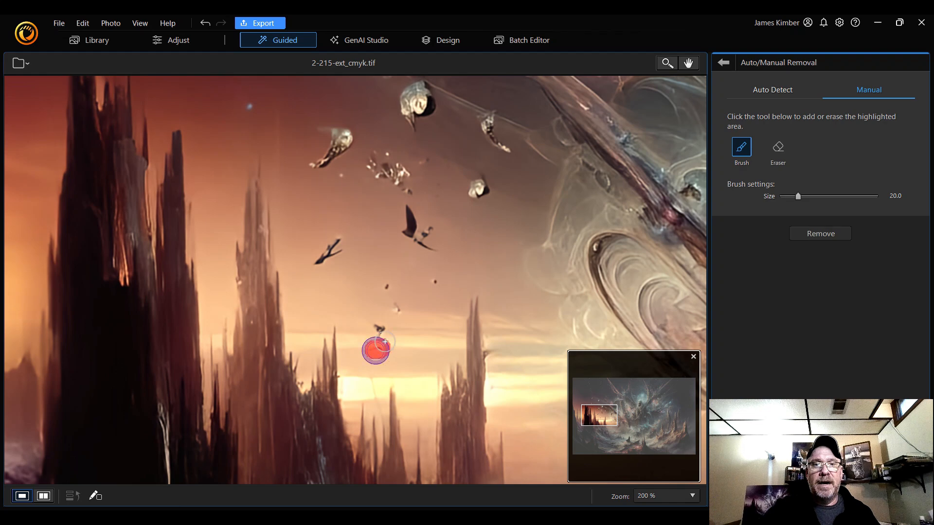
left_click(380, 330)
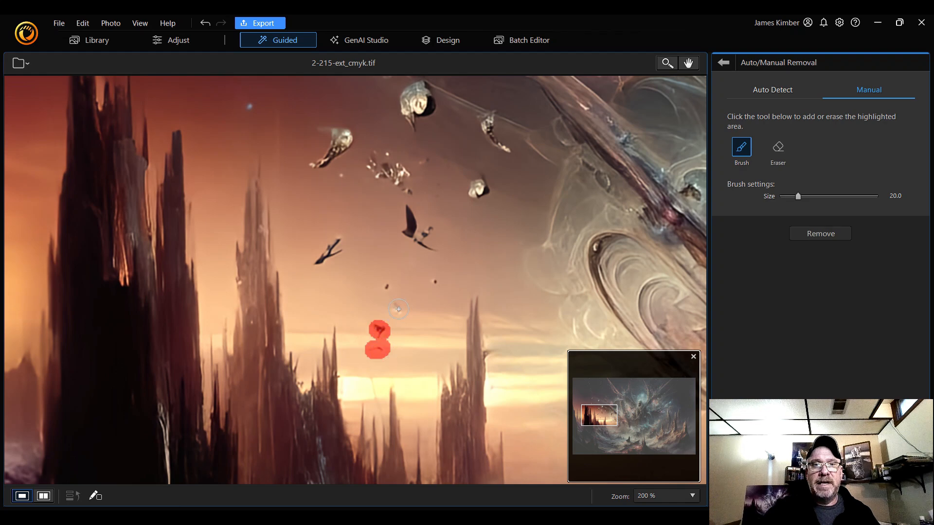
left_click(383, 288)
left_click(437, 284)
mouse_move(432, 251)
left_mouse_down()
mouse_move(410, 213)
mouse_move(415, 232)
mouse_move(433, 238)
left_mouse_up()
mouse_move(343, 243)
left_mouse_down()
mouse_move(334, 240)
mouse_move(325, 263)
left_mouse_up()
- Mark the pale winged creature, the debris cluster and the nearby specks in the sky, and remove all highlighted areas
mouse_move(313, 168)
left_mouse_down()
mouse_move(351, 133)
mouse_move(322, 131)
mouse_move(349, 138)
left_mouse_up()
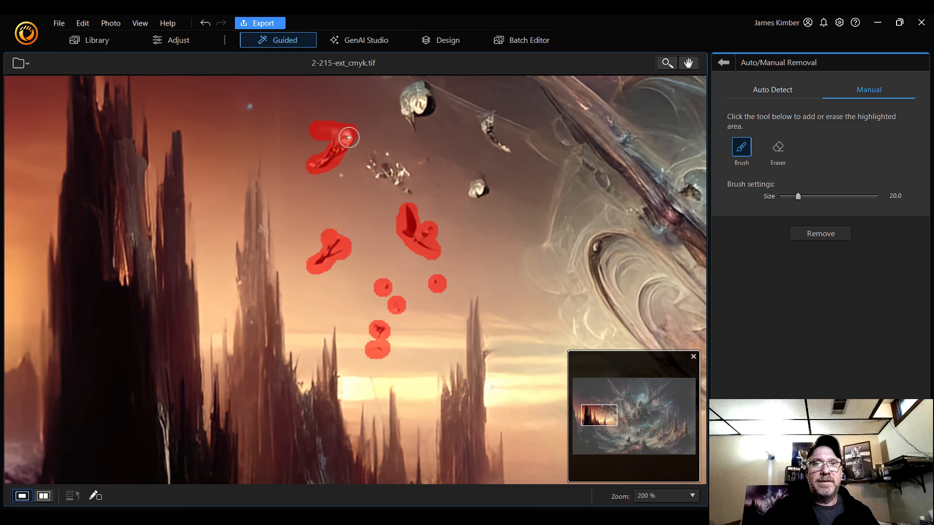
left_click(313, 167)
left_click(344, 178)
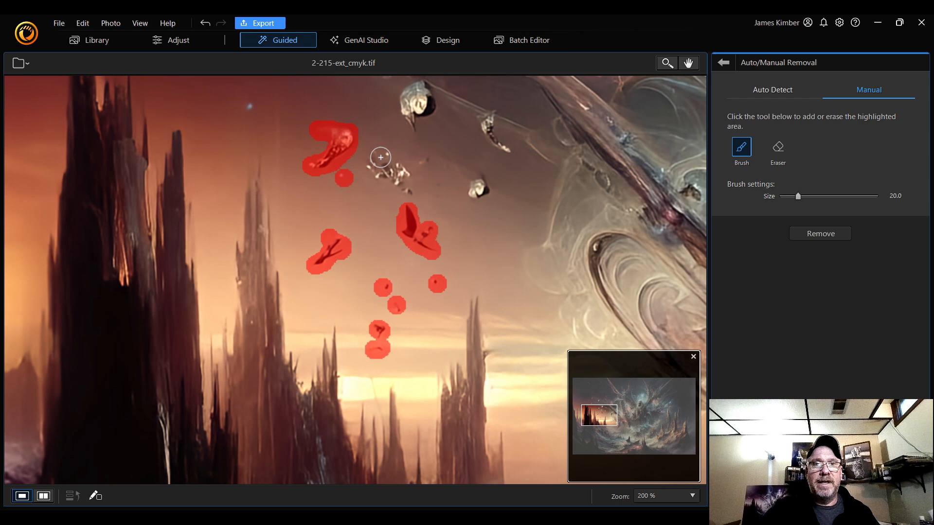
mouse_move(380, 158)
left_mouse_down()
mouse_move(404, 172)
mouse_move(406, 198)
mouse_move(376, 167)
left_mouse_up()
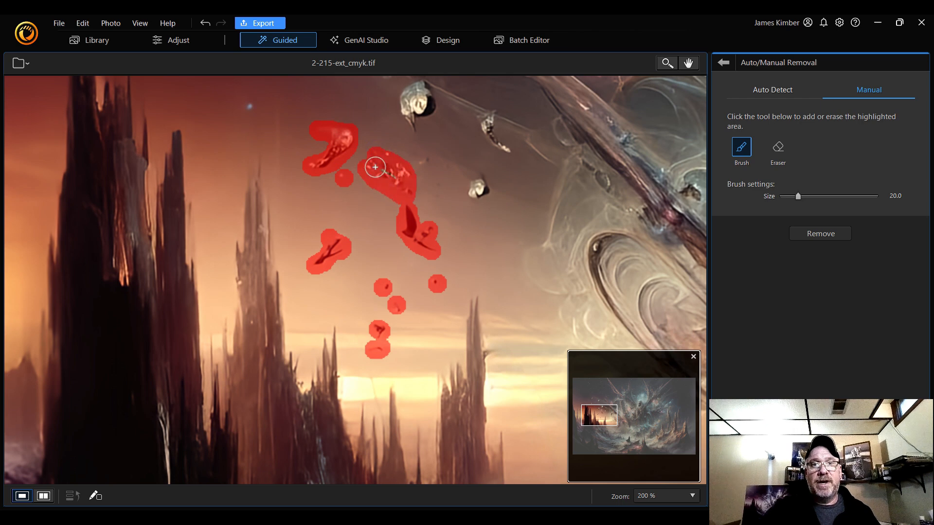
left_click(423, 163)
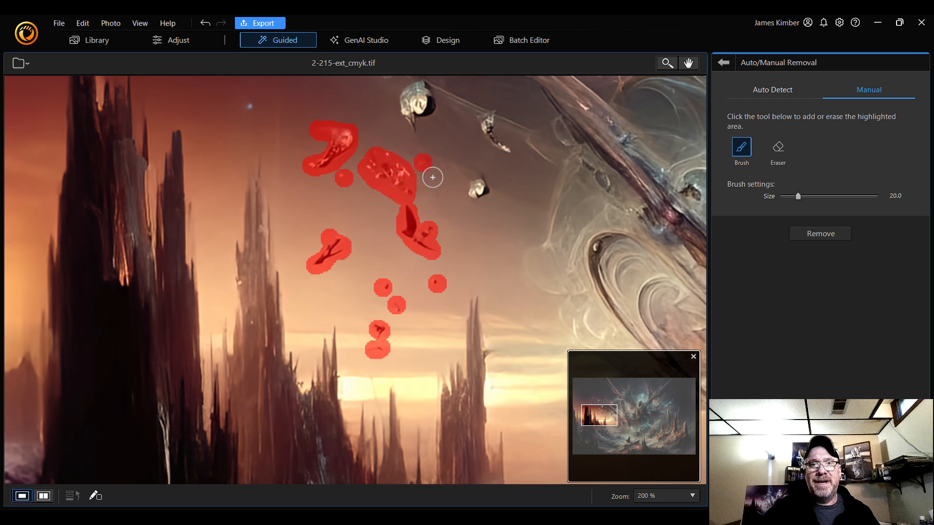
left_click(435, 180)
left_click(439, 196)
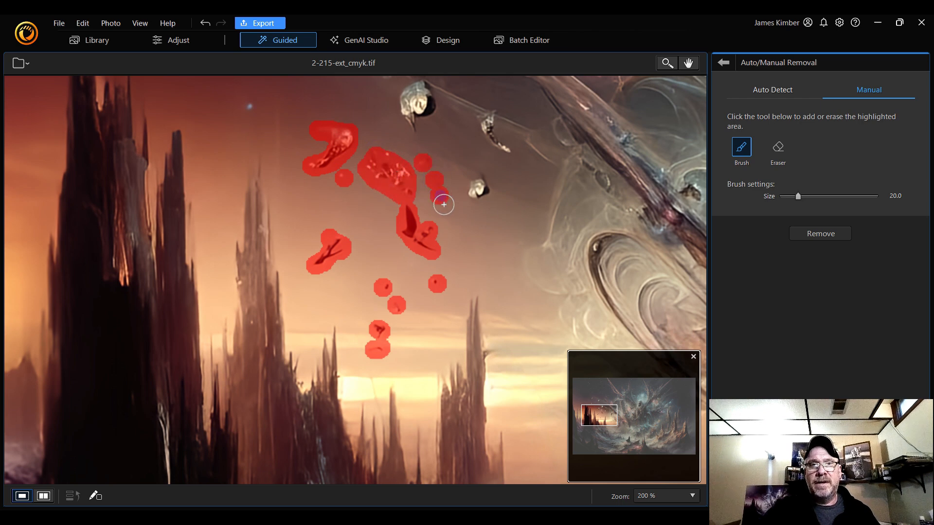
left_click(824, 234)
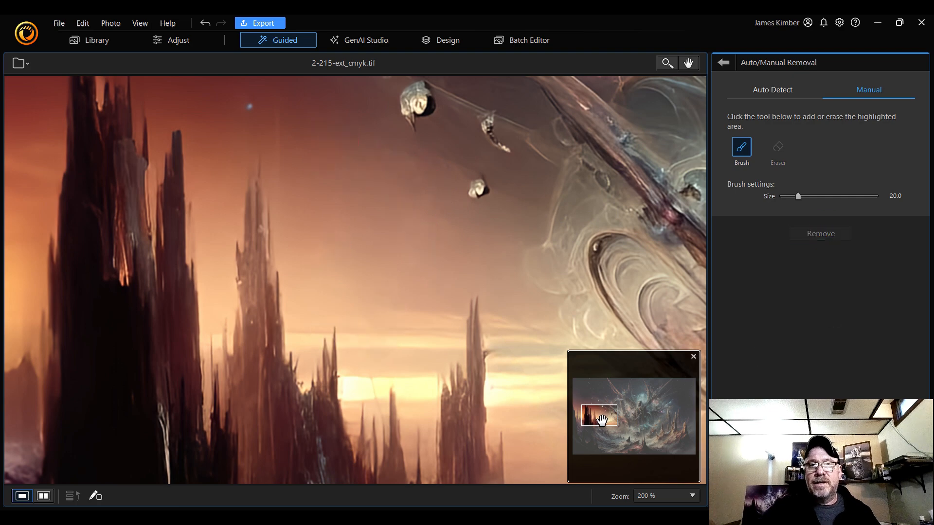
- Mark the three pale floating creatures below the long translucent wing, and remove them
left_click_drag(602, 420, 605, 402)
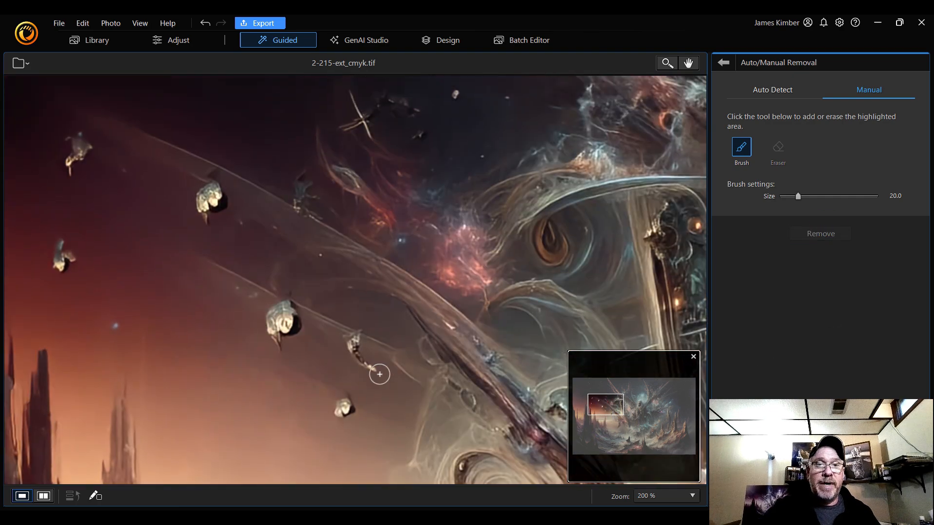
mouse_move(380, 374)
left_mouse_down()
mouse_move(353, 339)
mouse_move(354, 349)
left_mouse_up()
mouse_move(349, 404)
left_mouse_down()
mouse_move(338, 411)
mouse_move(346, 399)
left_mouse_up()
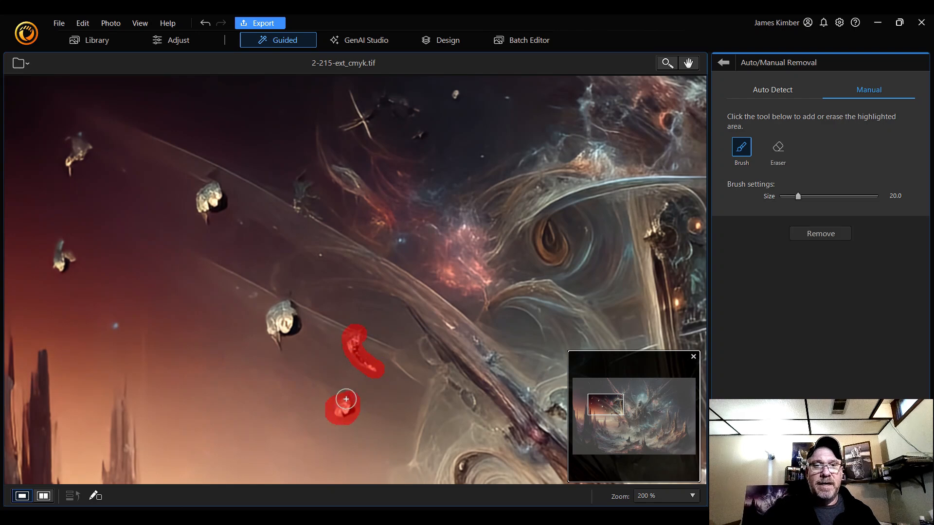
mouse_move(292, 309)
left_mouse_down()
mouse_move(271, 315)
mouse_move(270, 328)
mouse_move(282, 344)
mouse_move(300, 328)
left_mouse_up()
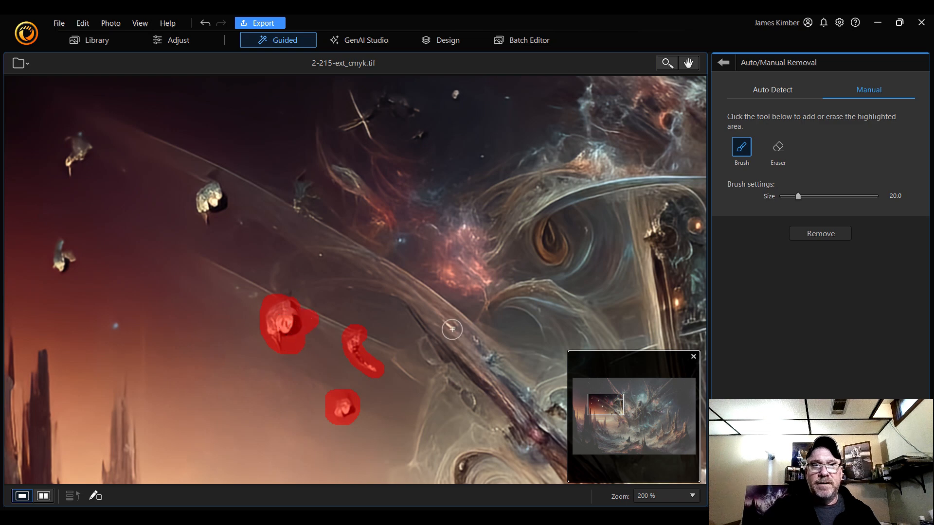
left_click(817, 235)
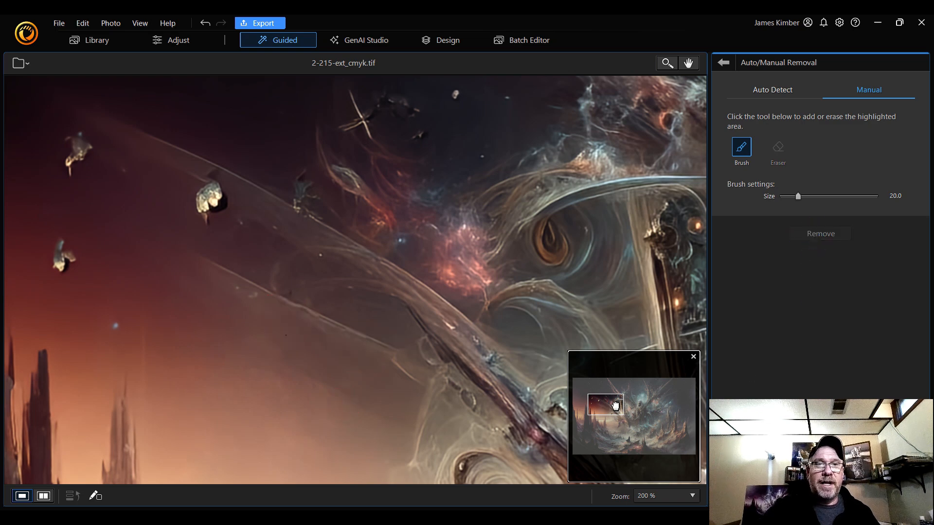
- Mark the three remaining pale creatures in the dark red sky and the dark bird beside the tower, and remove them
left_click_drag(615, 405, 604, 401)
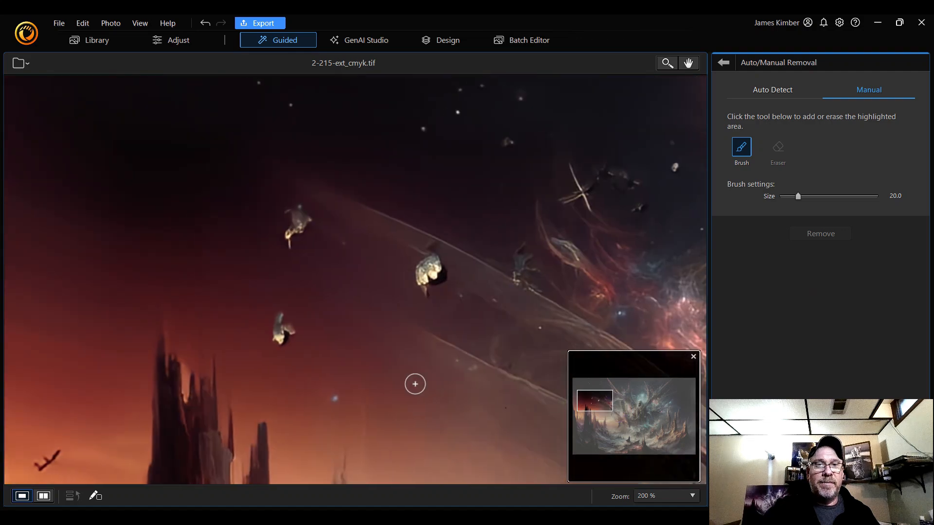
mouse_move(294, 336)
left_mouse_down()
mouse_move(286, 328)
mouse_move(278, 341)
mouse_move(278, 327)
left_mouse_up()
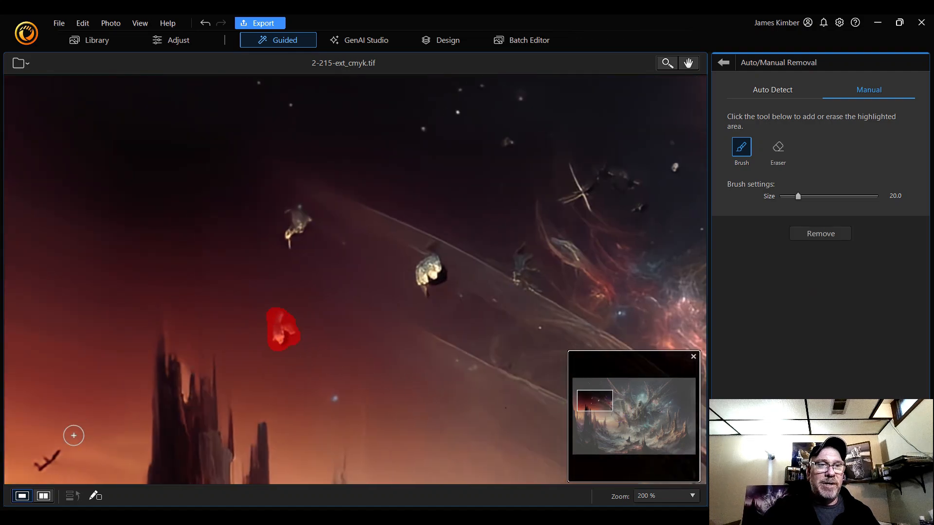
left_click_drag(69, 450, 39, 468)
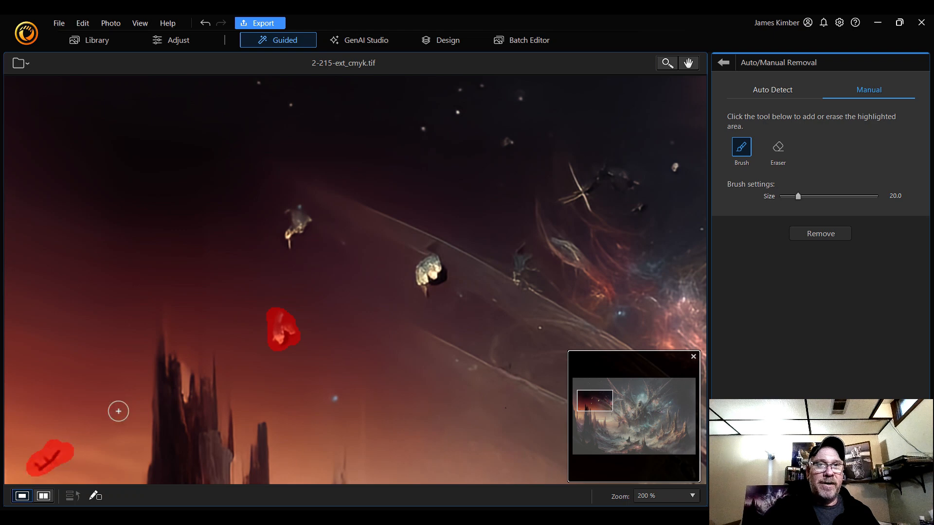
mouse_move(302, 221)
left_mouse_down()
mouse_move(284, 234)
mouse_move(310, 223)
mouse_move(296, 211)
mouse_move(291, 255)
left_mouse_up()
mouse_move(434, 261)
left_mouse_down()
mouse_move(422, 281)
mouse_move(427, 296)
mouse_move(441, 266)
left_mouse_up()
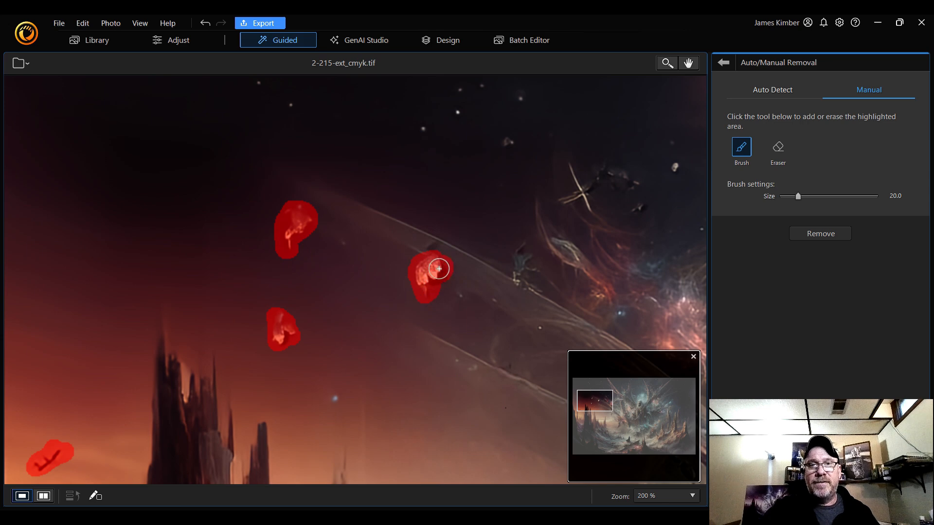
left_click(820, 236)
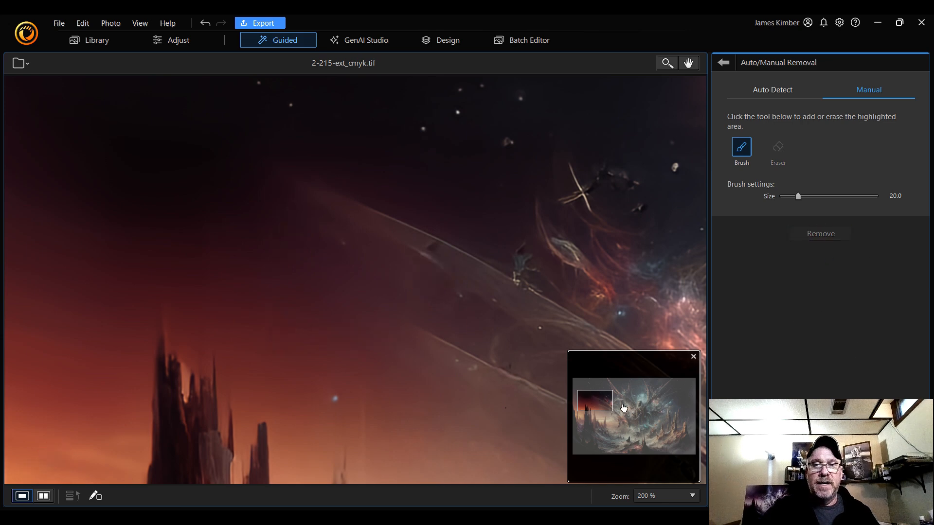
- Mark the thin dark sliver floating beside the slender spire in the orange sky, and remove it
left_click_drag(599, 401, 579, 416)
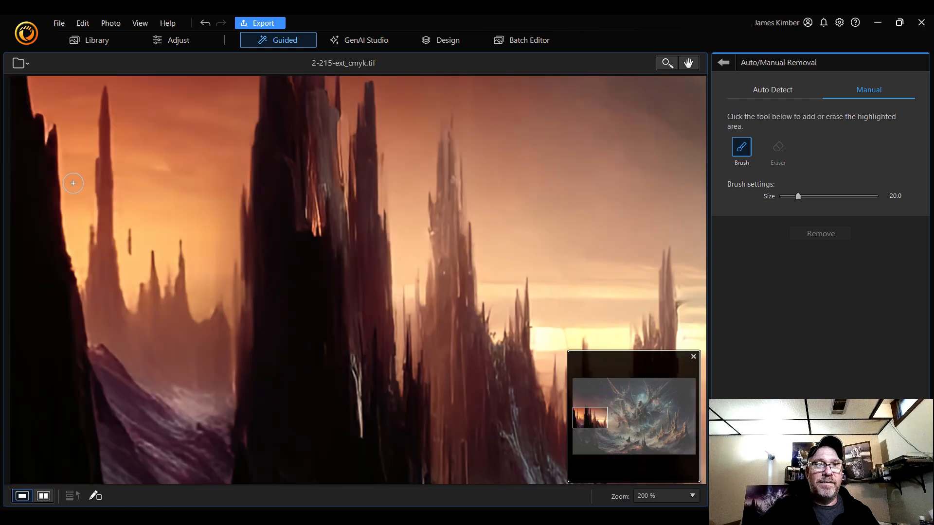
left_click_drag(134, 228, 134, 253)
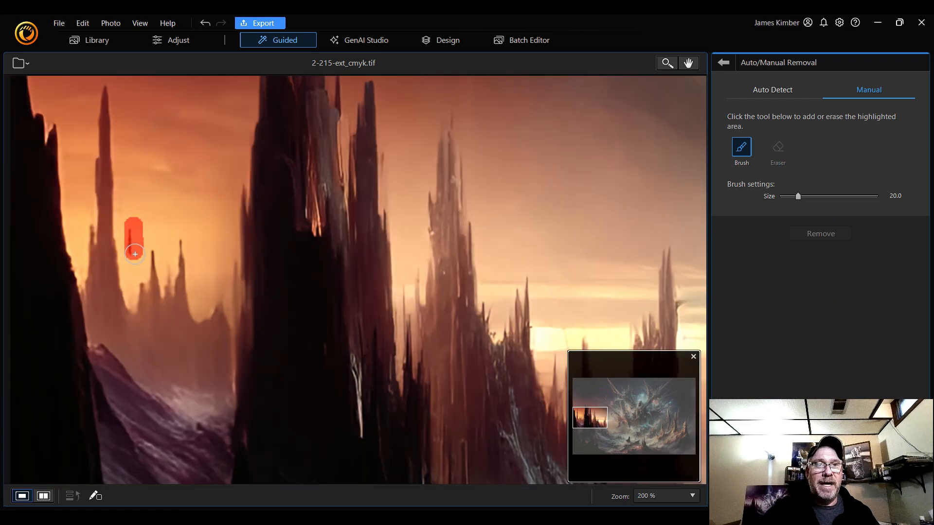
left_click(827, 236)
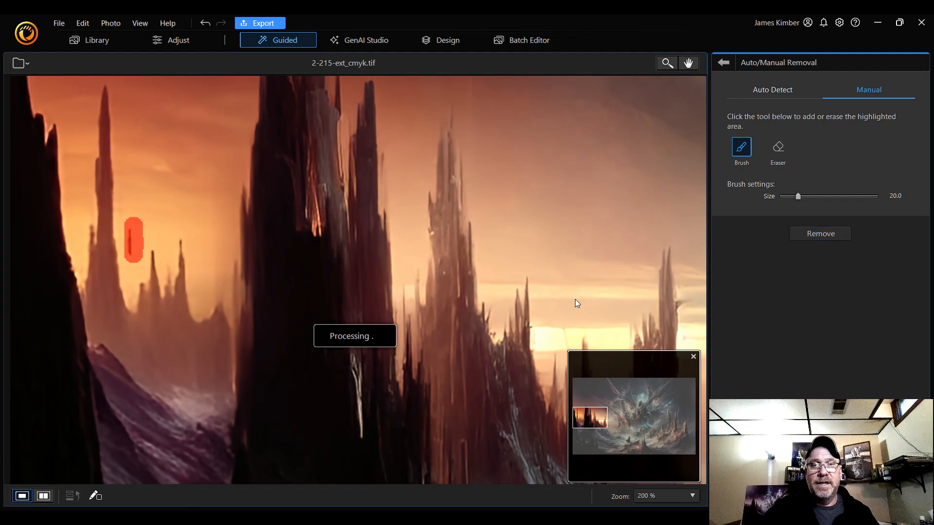
- Remove the cross-shaped streak, dark arched debris and pale rock in the starry sky, plus the small figure and dark smudge on the wing's edge
left_click_drag(600, 422, 602, 395)
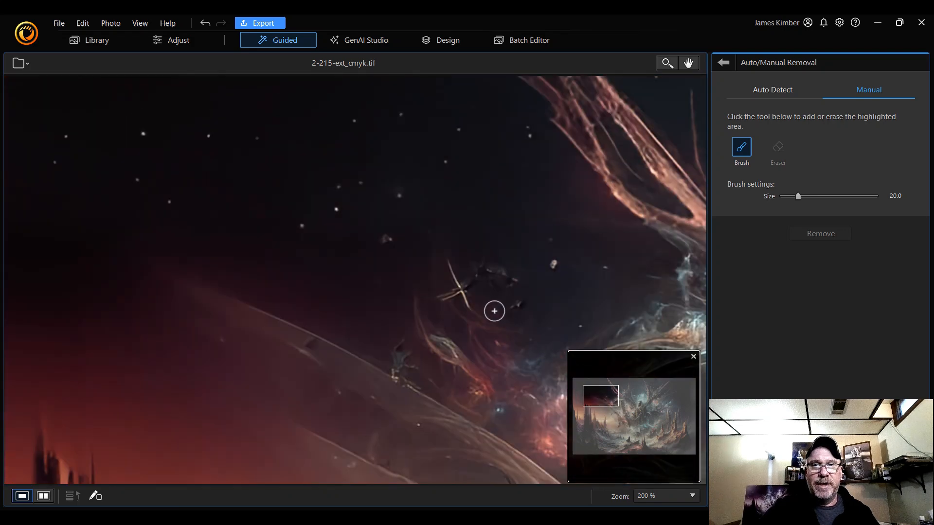
mouse_move(453, 264)
left_mouse_down()
mouse_move(469, 304)
mouse_move(446, 304)
mouse_move(479, 275)
mouse_move(497, 275)
mouse_move(515, 283)
mouse_move(518, 306)
left_mouse_up()
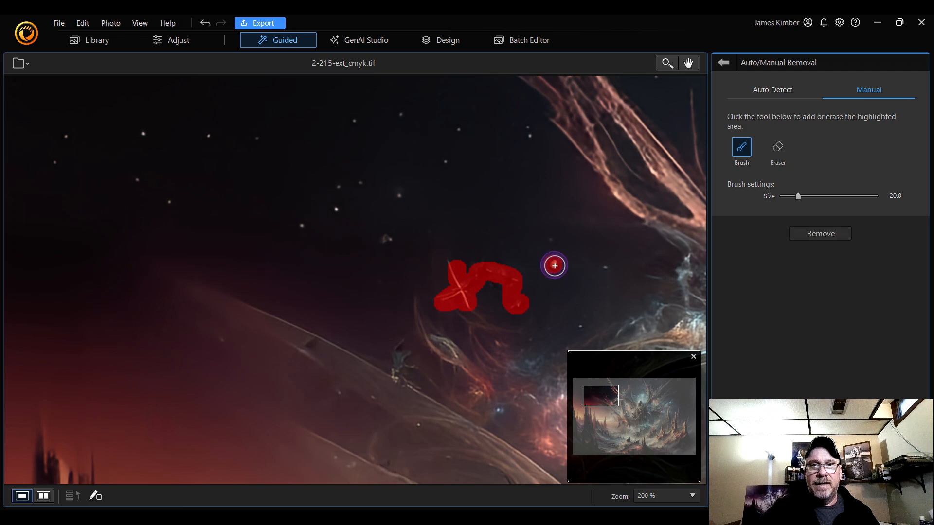
left_click(554, 265)
left_click_drag(450, 265, 482, 307)
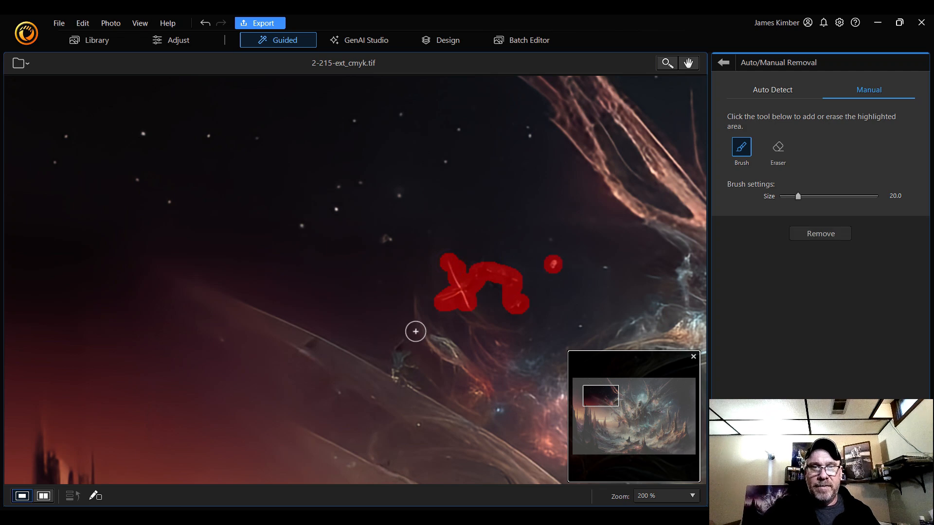
mouse_move(411, 348)
left_mouse_down()
mouse_move(393, 380)
mouse_move(413, 369)
mouse_move(418, 382)
mouse_move(405, 382)
mouse_move(425, 391)
left_mouse_up()
left_click_drag(309, 339, 318, 352)
left_click(819, 234)
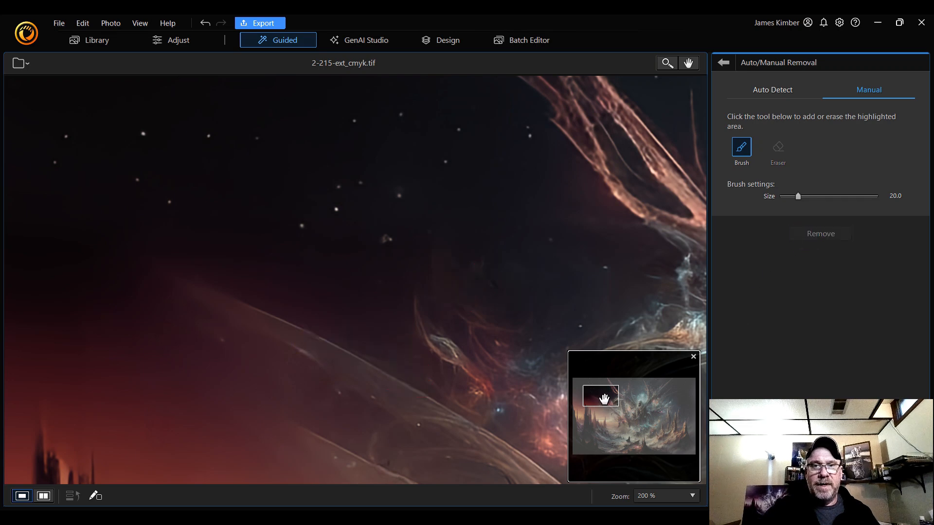
- Mark the faint smudge and tiny dark speck beside the translucent wing's lower edge, and remove them
left_click_drag(604, 399, 607, 406)
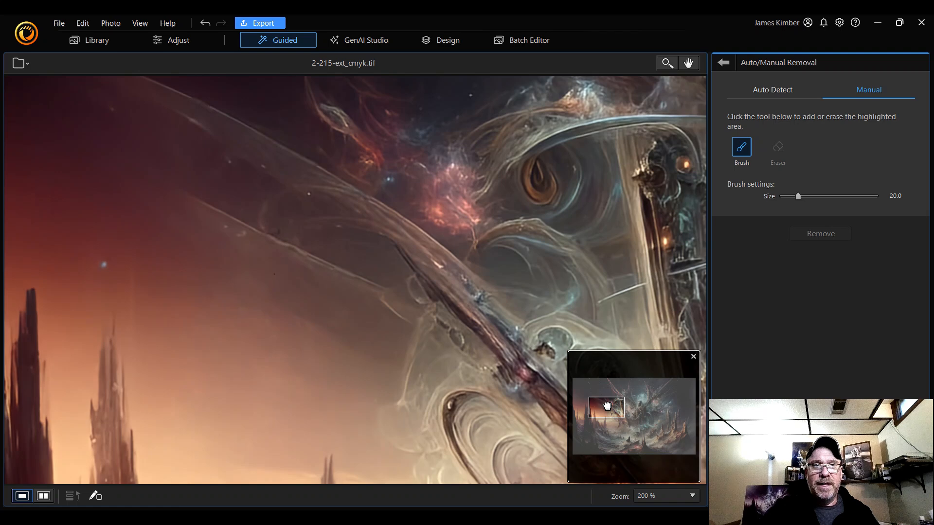
left_click_drag(273, 227, 271, 229)
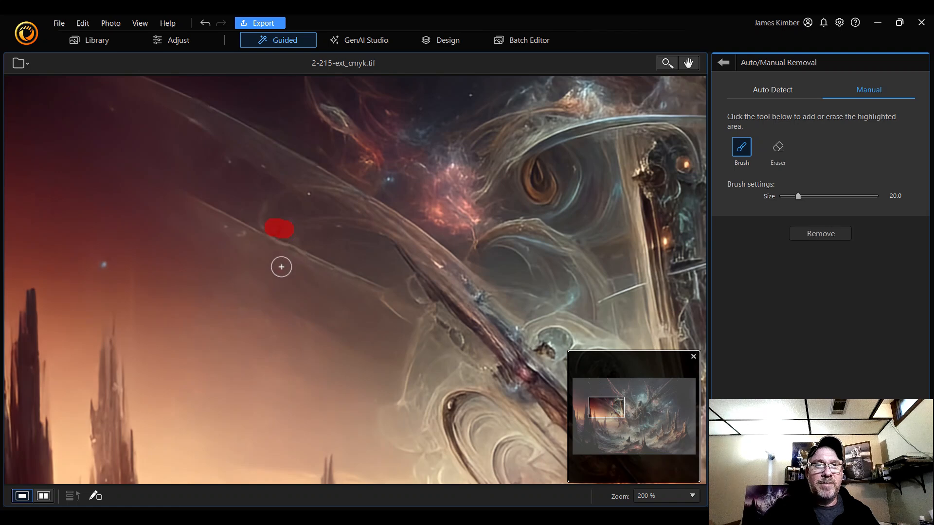
left_click(276, 276)
left_click(816, 240)
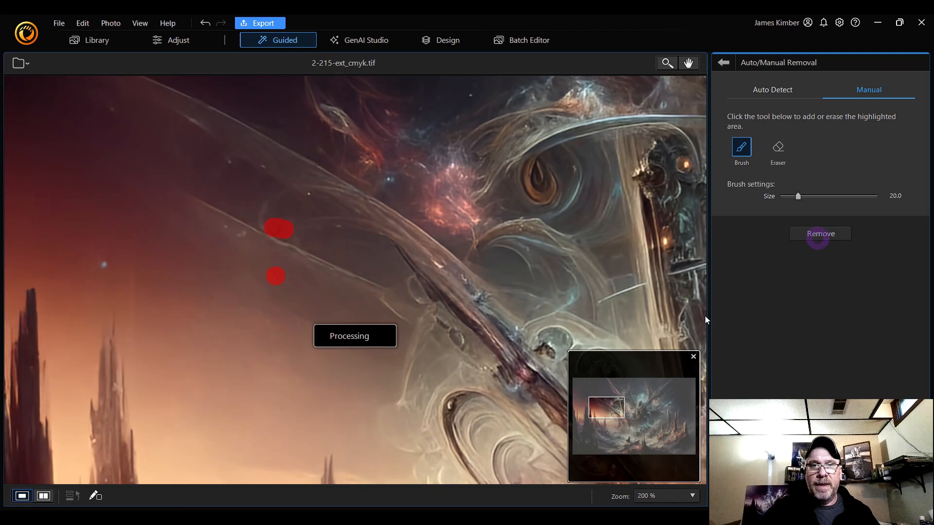
- Mark the small dark spot in the pale swirl beside the diagonal beam, and remove it
left_click_drag(611, 420, 622, 411)
left_click_drag(623, 408, 624, 407)
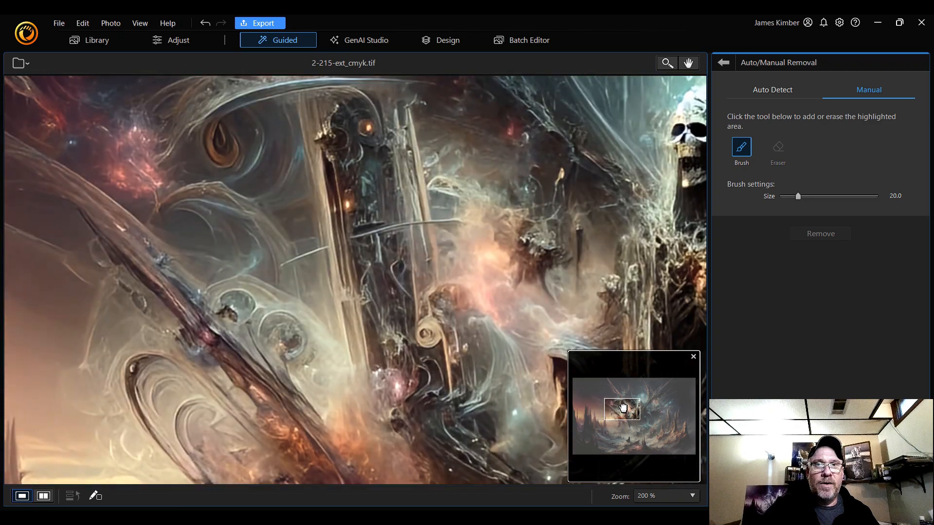
left_click_drag(231, 313, 233, 317)
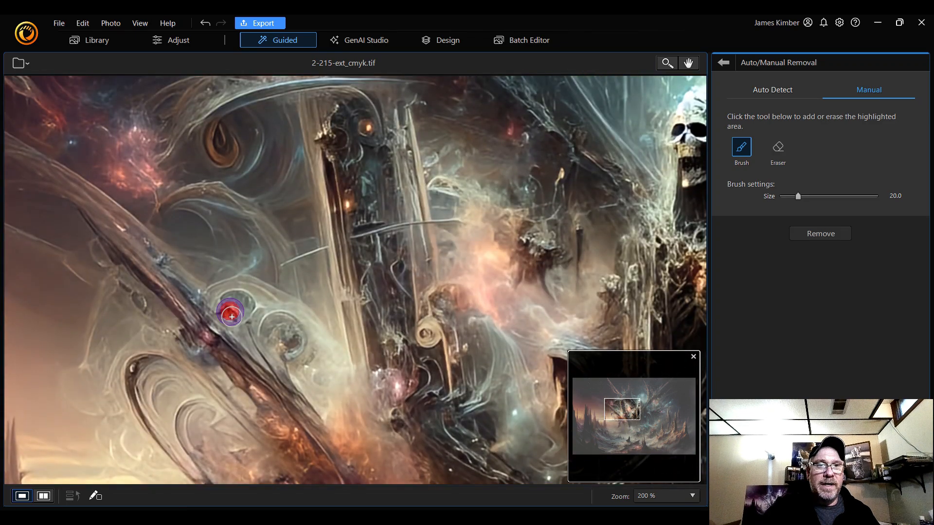
left_click(819, 234)
- Mark the faint slanted streak in the starry sky beside the tall red spires, and remove it
mouse_move(619, 406)
left_mouse_down()
mouse_move(614, 375)
mouse_move(624, 381)
left_mouse_up()
left_click_drag(555, 299, 493, 319)
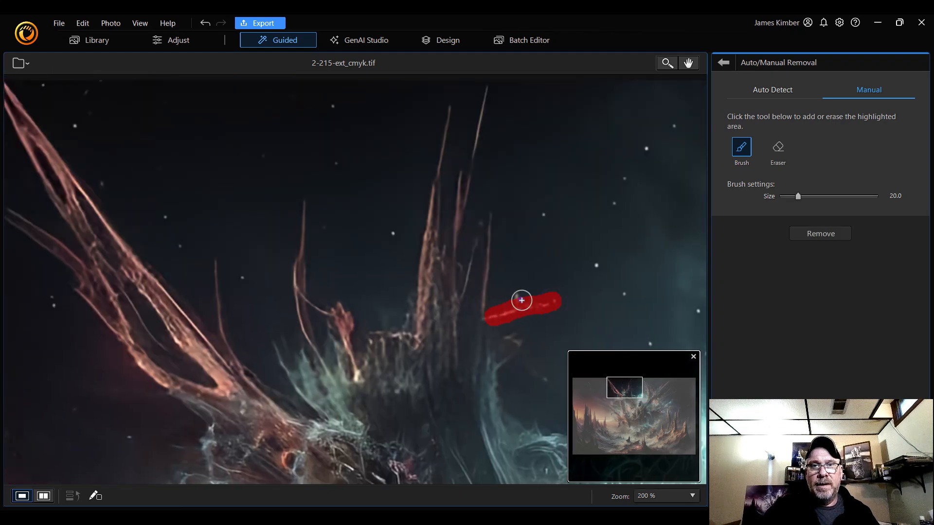
left_click(832, 234)
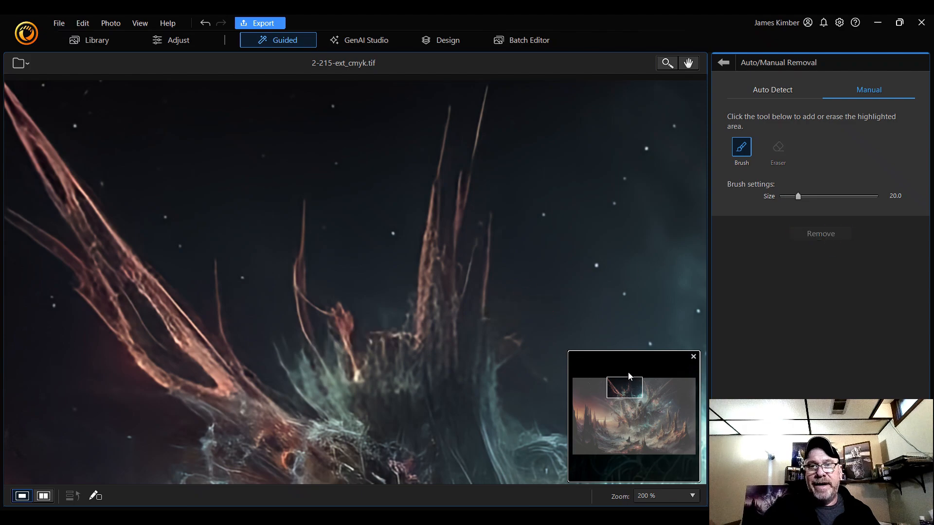
- Mark the right half of the glowing filigree behind the skull and the thin strand above it, and remove them
left_click_drag(626, 388, 639, 399)
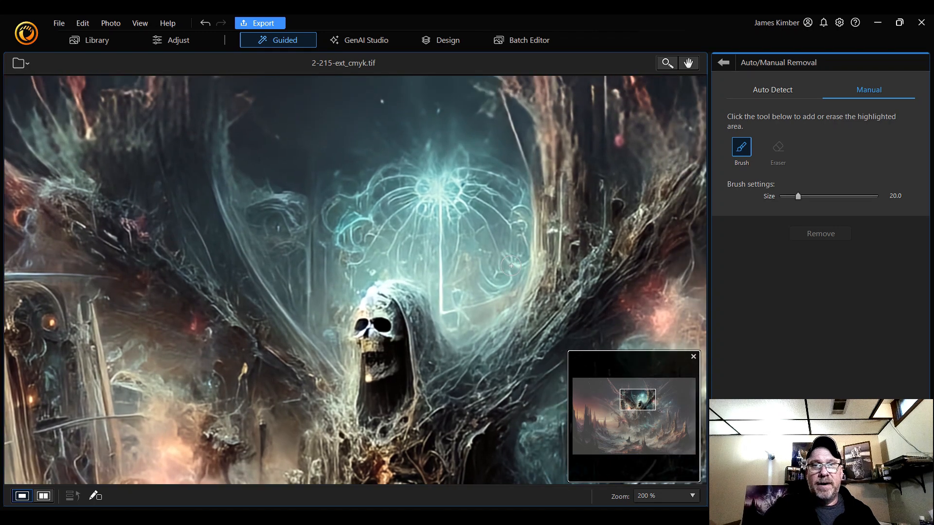
mouse_move(462, 169)
left_mouse_down()
mouse_move(463, 206)
mouse_move(448, 217)
mouse_move(479, 187)
mouse_move(477, 172)
mouse_move(515, 182)
mouse_move(522, 256)
left_mouse_up()
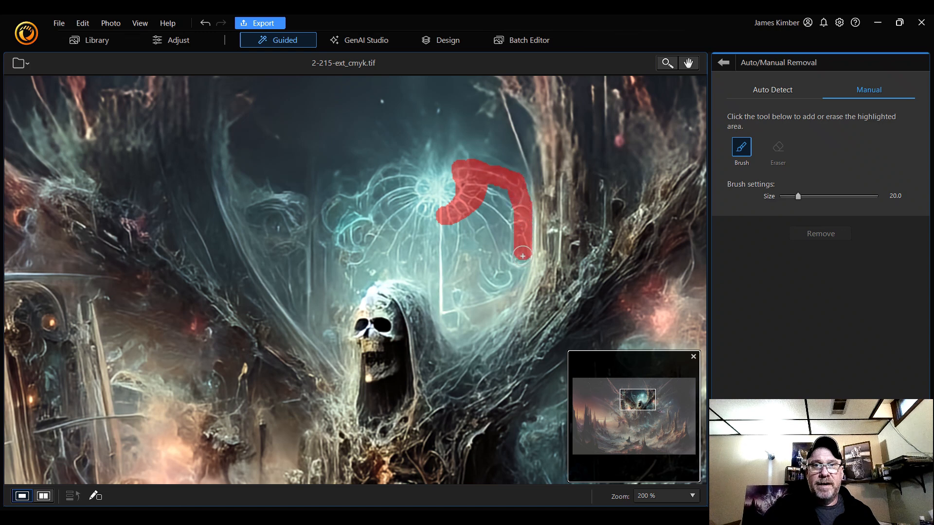
mouse_move(507, 290)
left_mouse_down()
mouse_move(446, 312)
mouse_move(440, 222)
mouse_move(464, 220)
mouse_move(444, 281)
mouse_move(460, 283)
mouse_move(459, 325)
mouse_move(470, 324)
mouse_move(466, 317)
mouse_move(517, 246)
mouse_move(514, 213)
mouse_move(482, 191)
mouse_move(504, 225)
mouse_move(506, 248)
mouse_move(480, 201)
mouse_move(499, 284)
mouse_move(468, 241)
mouse_move(472, 226)
mouse_move(480, 253)
left_mouse_up()
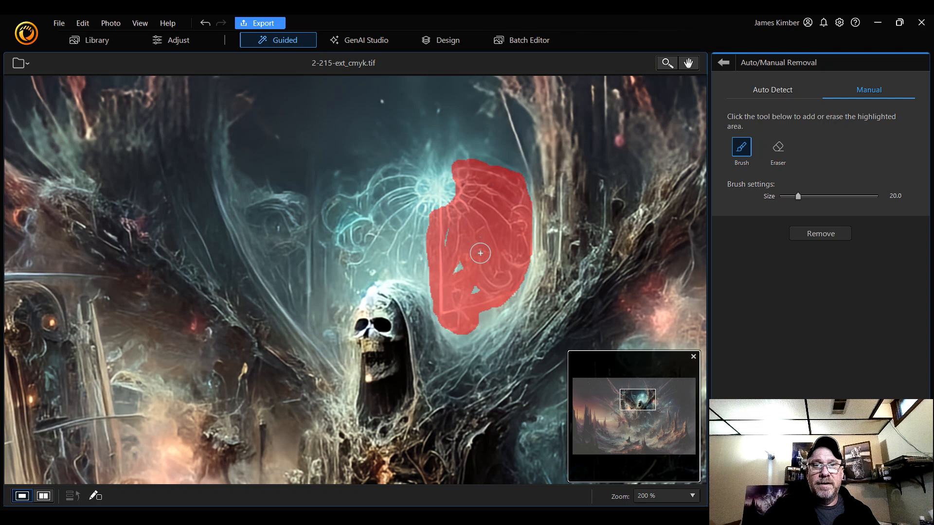
mouse_move(466, 178)
left_mouse_down()
mouse_move(462, 146)
mouse_move(479, 168)
mouse_move(488, 170)
mouse_move(475, 155)
mouse_move(525, 171)
mouse_move(501, 104)
mouse_move(475, 88)
mouse_move(486, 113)
left_mouse_up()
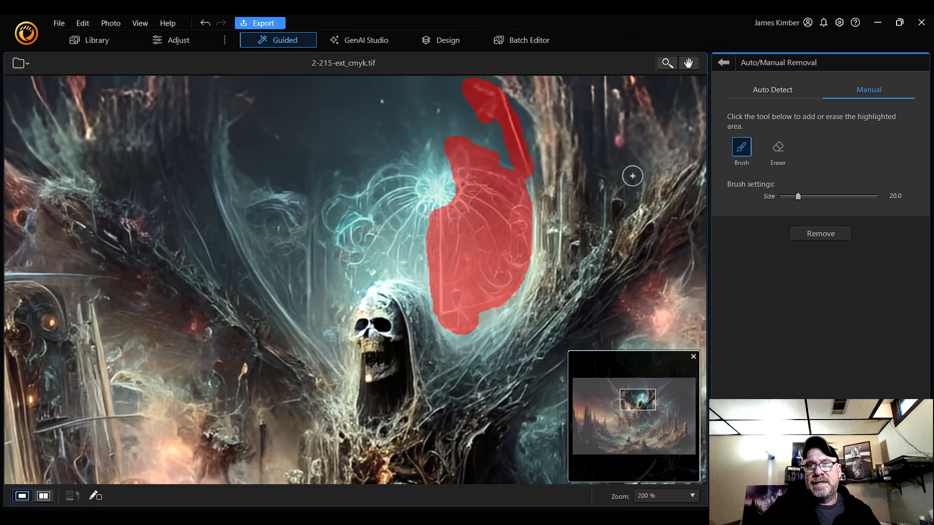
left_click(825, 235)
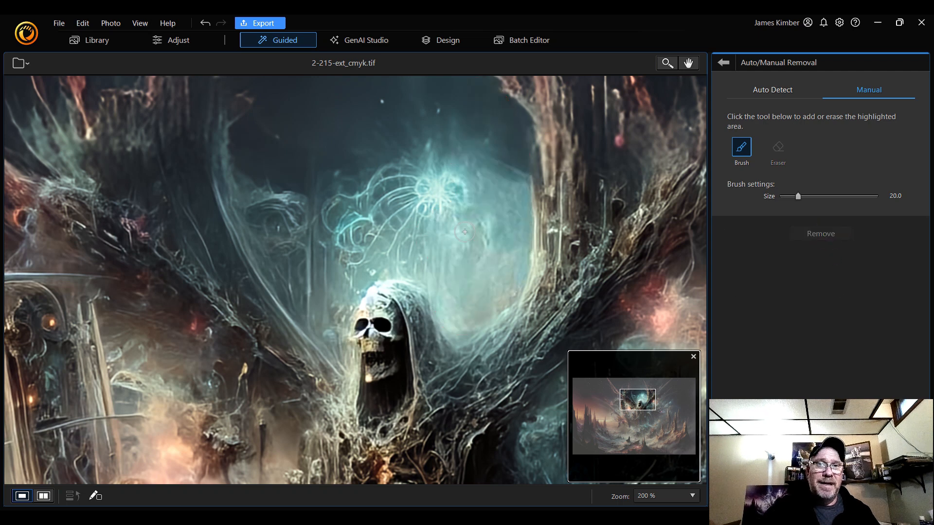
- Mark the remaining left half of the glowing filigree and its bright starburst above the skull, and remove them
mouse_move(466, 229)
left_mouse_down()
mouse_move(436, 230)
mouse_move(414, 205)
mouse_move(414, 169)
mouse_move(395, 170)
mouse_move(328, 215)
mouse_move(339, 230)
mouse_move(405, 183)
mouse_move(342, 217)
mouse_move(358, 290)
mouse_move(418, 222)
mouse_move(397, 260)
mouse_move(422, 248)
mouse_move(427, 277)
mouse_move(400, 273)
left_mouse_up()
mouse_move(405, 233)
left_mouse_down()
mouse_move(407, 208)
mouse_move(354, 249)
mouse_move(363, 231)
mouse_move(378, 241)
mouse_move(391, 226)
left_mouse_up()
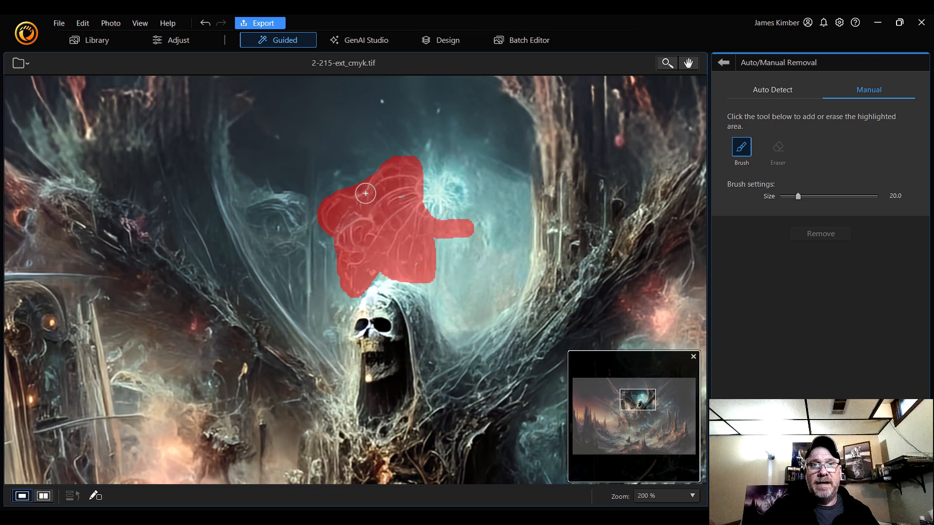
left_click_drag(402, 168, 403, 172)
mouse_move(432, 220)
left_mouse_down()
mouse_move(417, 203)
mouse_move(445, 218)
mouse_move(462, 196)
mouse_move(458, 208)
mouse_move(432, 211)
mouse_move(426, 203)
mouse_move(444, 216)
mouse_move(461, 199)
mouse_move(444, 175)
mouse_move(425, 176)
left_mouse_up()
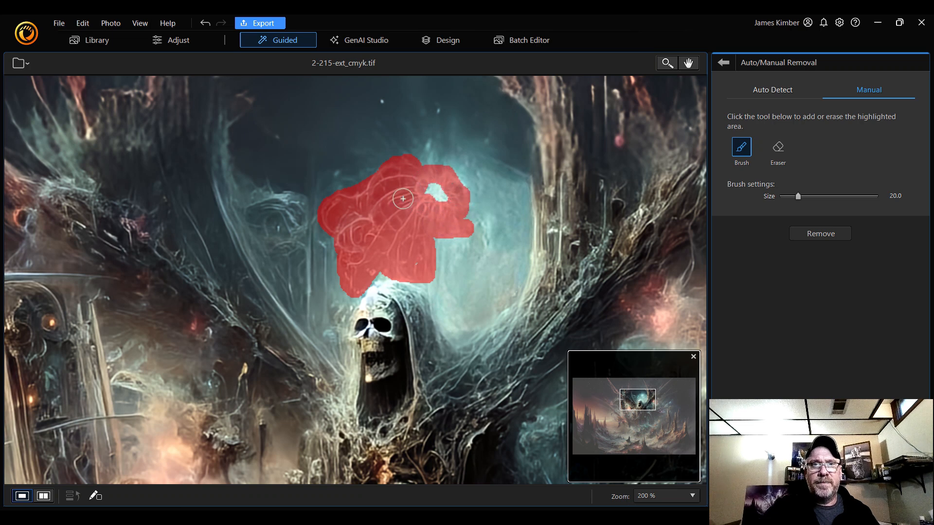
mouse_move(440, 238)
left_mouse_down()
mouse_move(434, 272)
mouse_move(441, 282)
mouse_move(446, 233)
mouse_move(461, 298)
mouse_move(468, 228)
mouse_move(493, 232)
mouse_move(489, 241)
mouse_move(485, 231)
mouse_move(483, 252)
left_mouse_up()
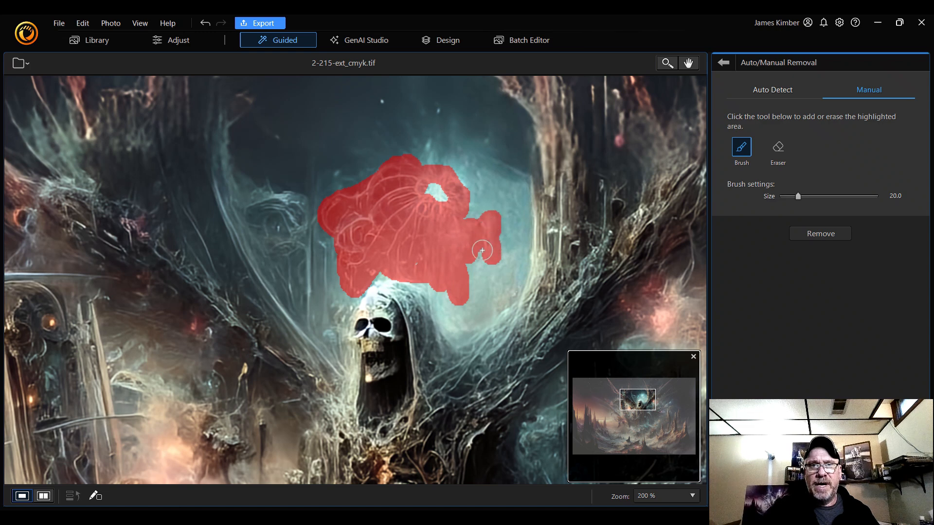
left_click(826, 234)
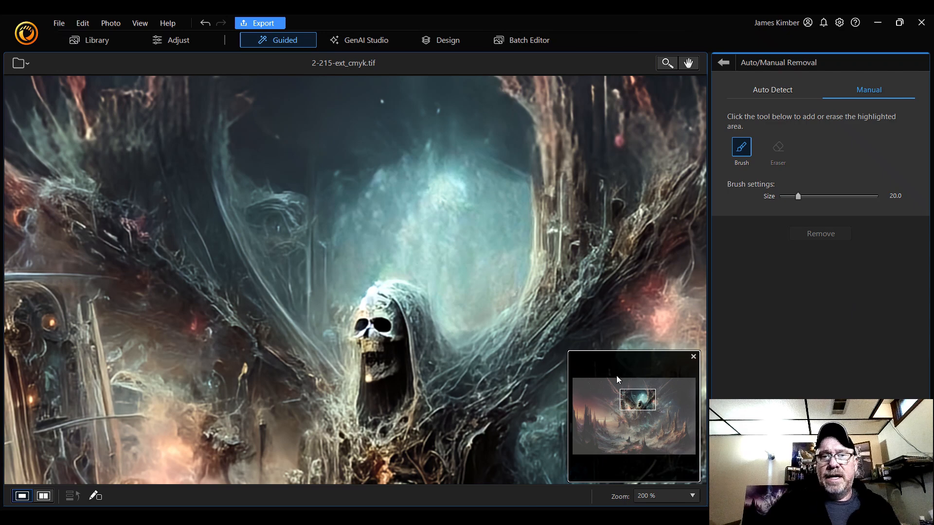
- Mark the thin vertical streaks above the golden spires and in the dark wing beside the teal cloud, and remove them
mouse_move(638, 400)
left_mouse_down()
mouse_move(645, 380)
mouse_move(659, 379)
mouse_move(671, 407)
left_mouse_up()
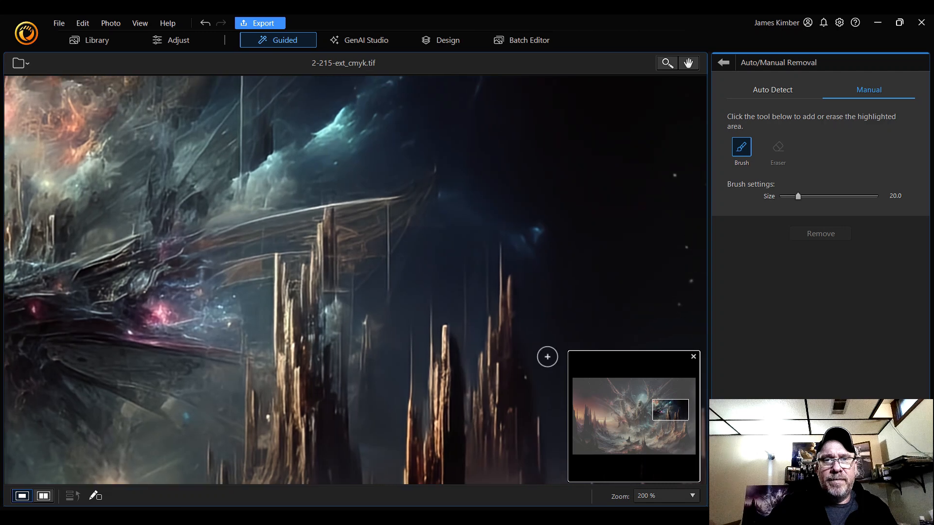
left_click_drag(486, 259, 490, 296)
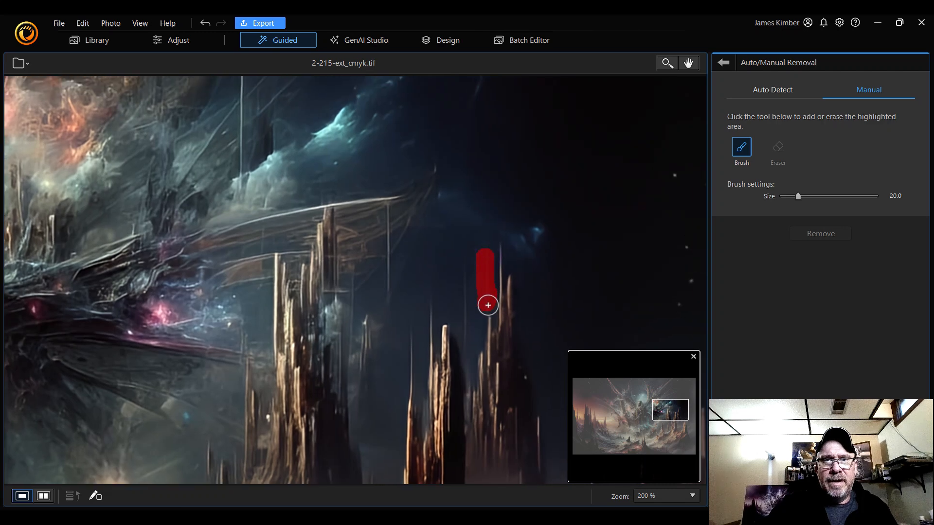
left_click_drag(463, 264, 469, 335)
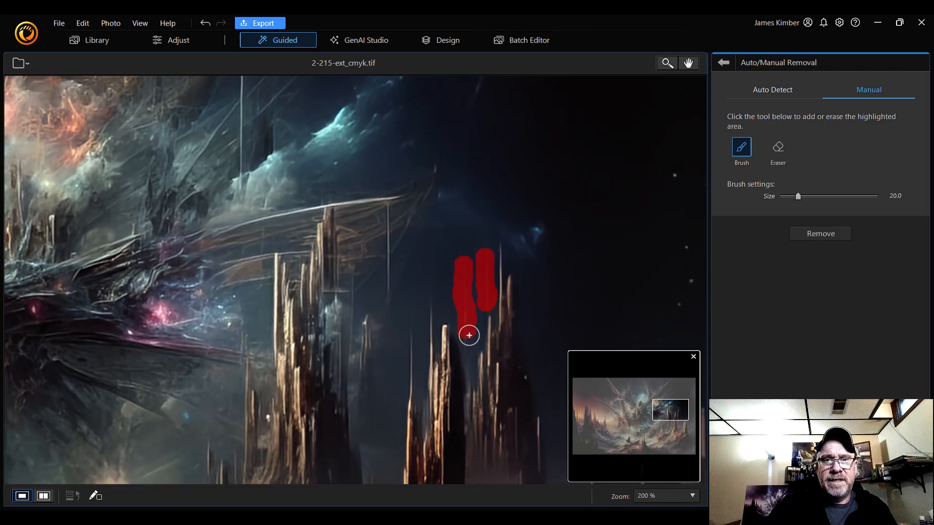
mouse_move(411, 319)
left_mouse_down()
mouse_move(412, 383)
mouse_move(389, 223)
left_mouse_up()
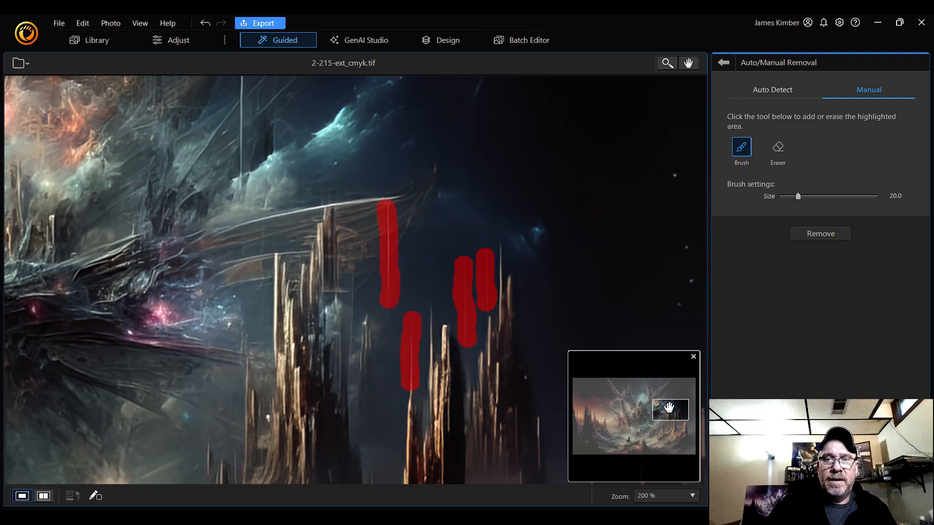
left_click_drag(672, 414, 670, 407)
left_click_drag(285, 307, 277, 157)
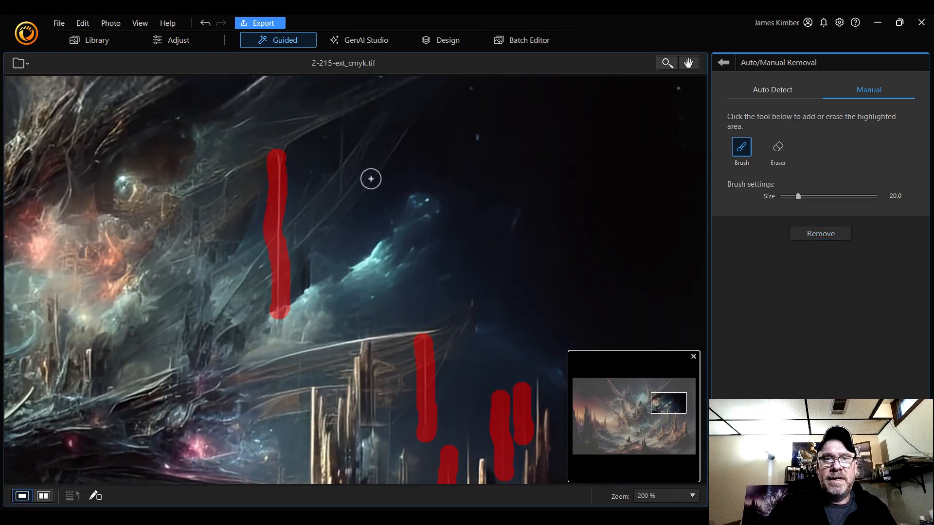
left_click_drag(343, 189, 335, 130)
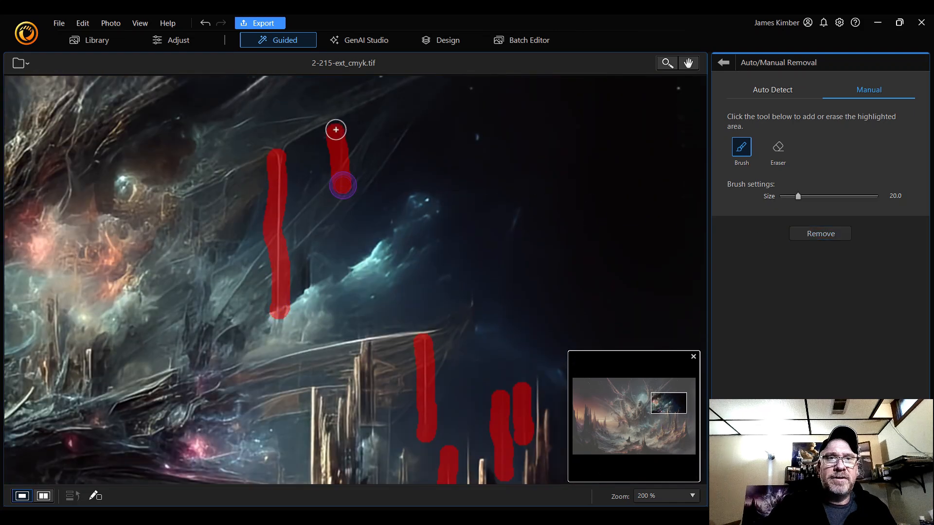
left_click(820, 235)
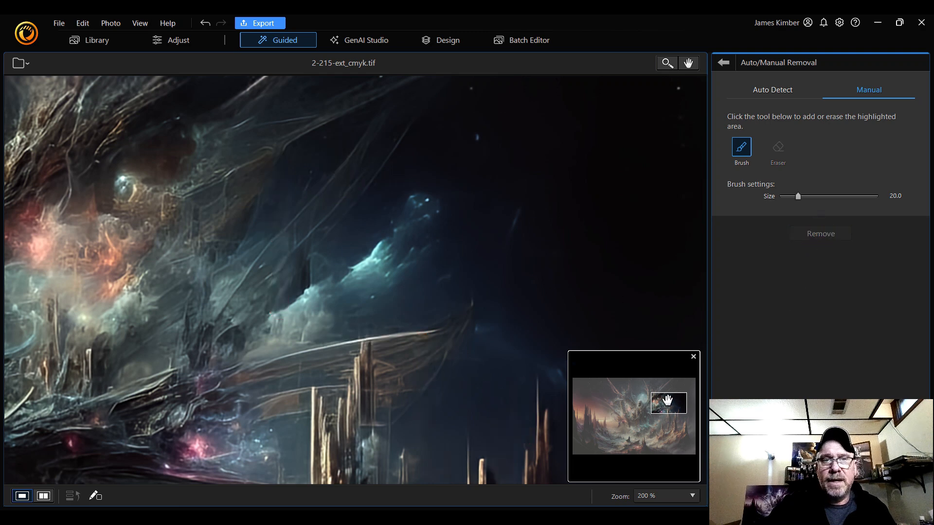
- Remove the smudges around the jagged spire tips in the starry sky, including the small reddish spot left above them
mouse_move(664, 407)
left_mouse_down()
mouse_move(636, 407)
mouse_move(641, 441)
mouse_move(661, 445)
mouse_move(682, 420)
mouse_move(695, 367)
mouse_move(654, 387)
left_mouse_up()
left_click_drag(295, 189, 320, 235)
mouse_move(230, 214)
left_mouse_down()
mouse_move(241, 233)
mouse_move(250, 223)
mouse_move(235, 239)
mouse_move(219, 213)
left_mouse_up()
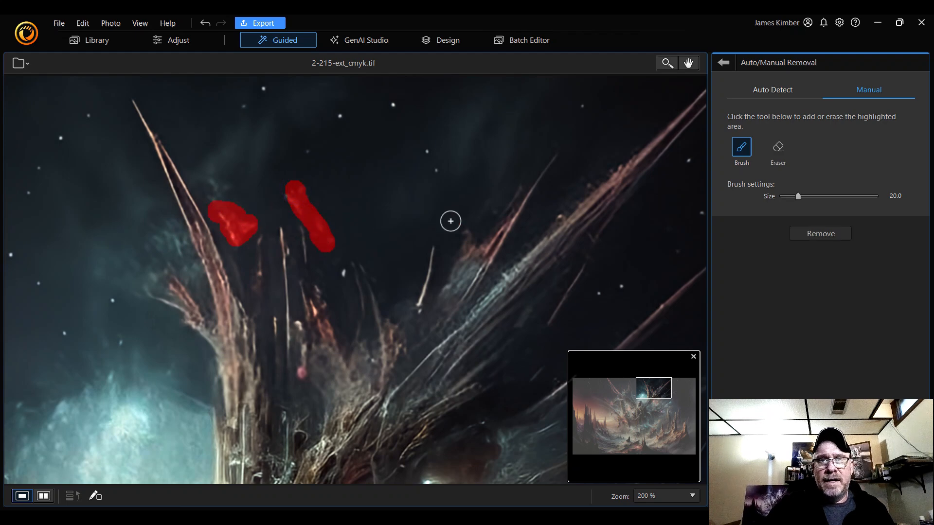
left_click_drag(466, 222, 468, 250)
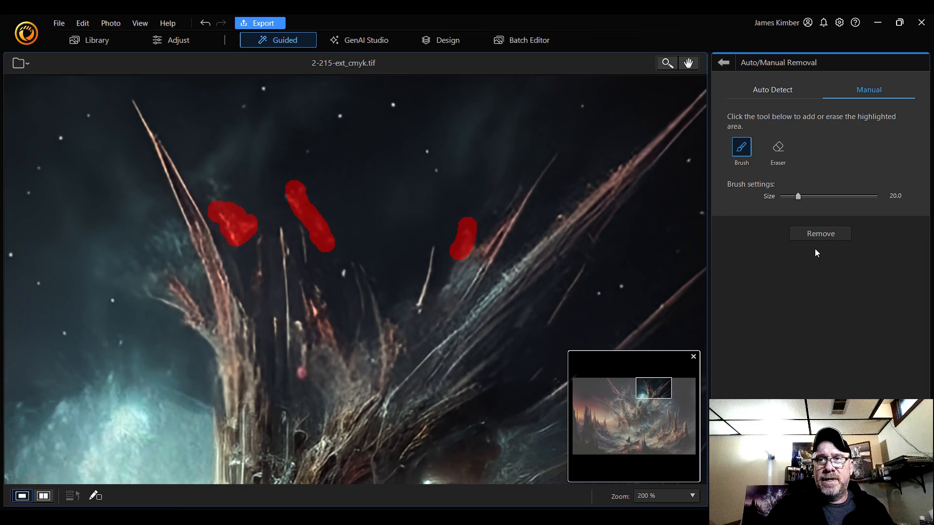
left_click(833, 238)
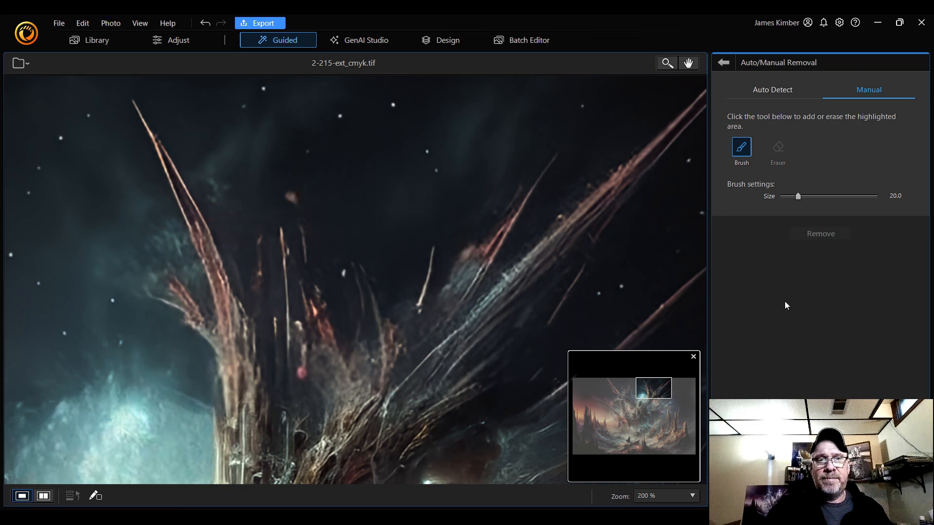
left_click_drag(286, 196, 305, 197)
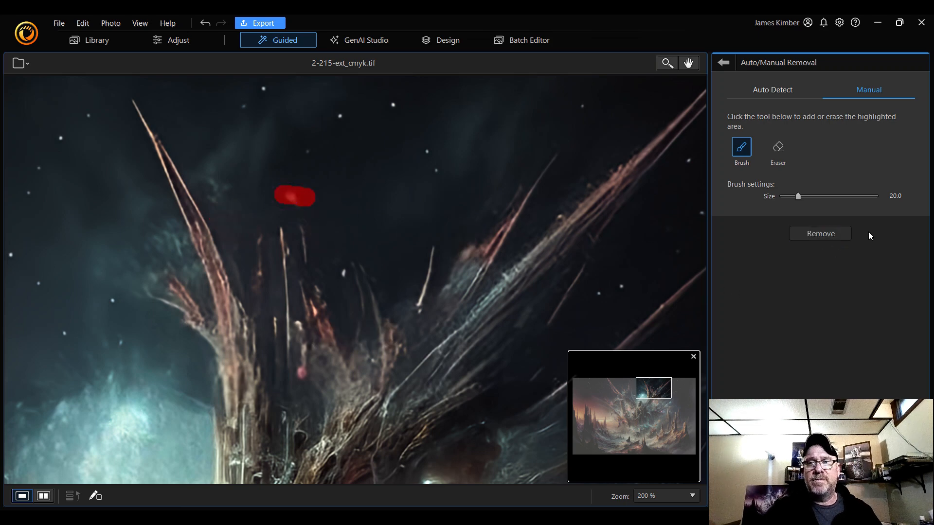
left_click(827, 236)
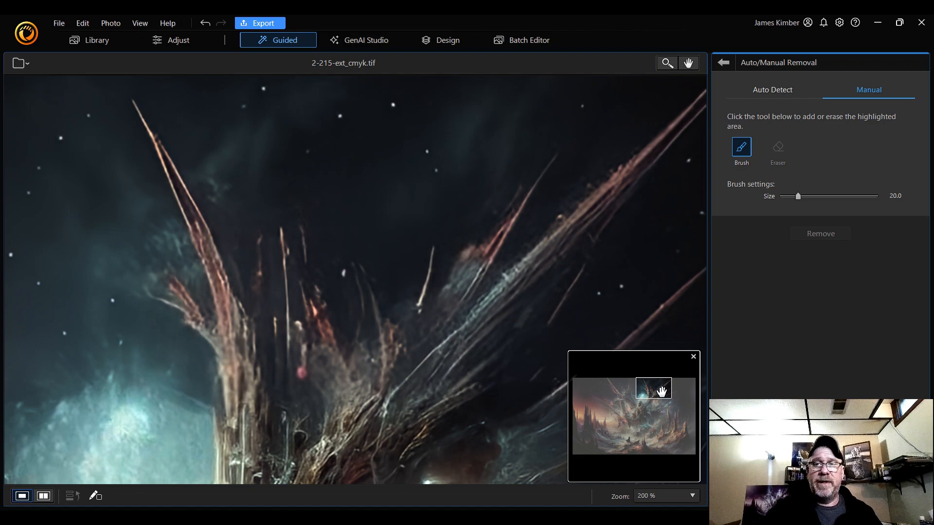
- Remove the dark debris in the pink cloud beside the skeleton and the small fleck above it, including the leftover traces
left_click_drag(662, 392, 631, 404)
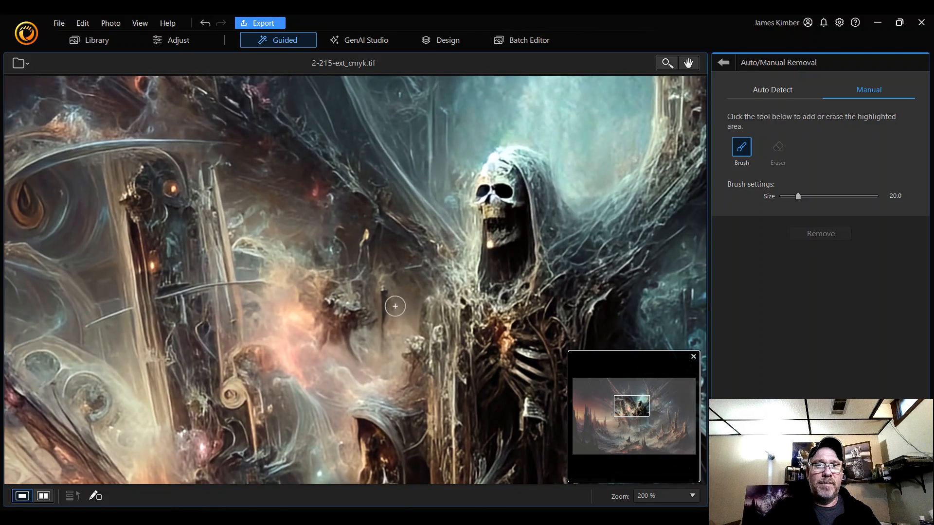
mouse_move(385, 295)
left_mouse_down()
mouse_move(379, 332)
mouse_move(358, 309)
mouse_move(336, 305)
mouse_move(352, 360)
mouse_move(360, 327)
mouse_move(331, 322)
mouse_move(321, 343)
mouse_move(325, 296)
mouse_move(351, 284)
mouse_move(362, 289)
mouse_move(360, 302)
left_mouse_up()
left_click_drag(374, 234, 362, 243)
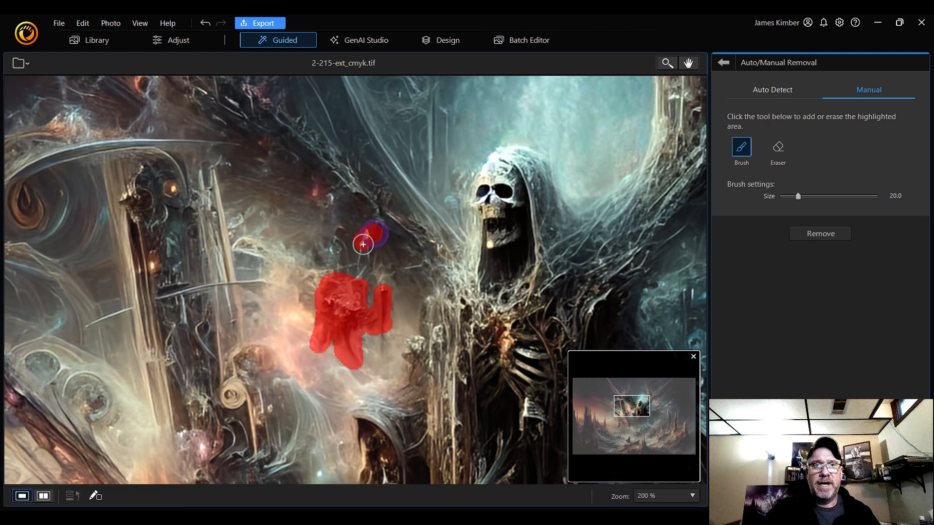
left_click(816, 235)
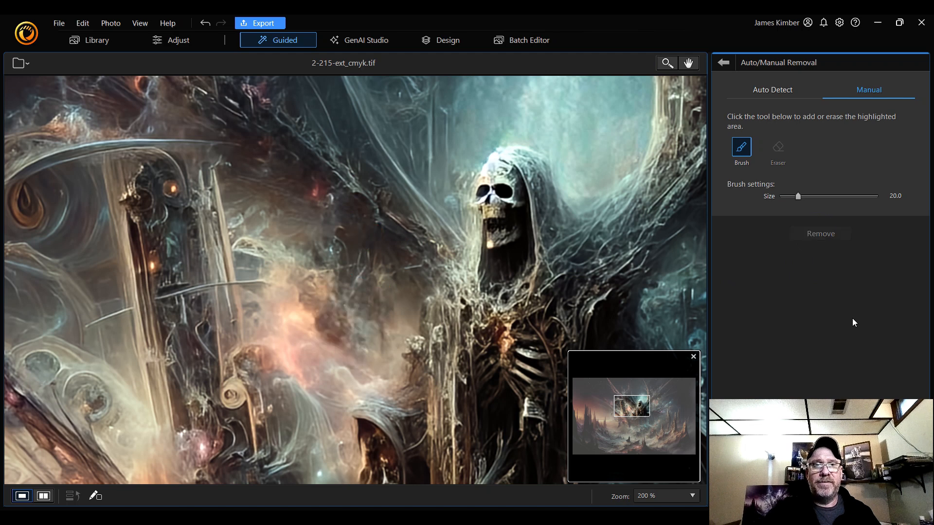
left_click_drag(373, 291, 377, 353)
mouse_move(317, 276)
left_mouse_down()
mouse_move(318, 321)
mouse_move(348, 338)
left_mouse_up()
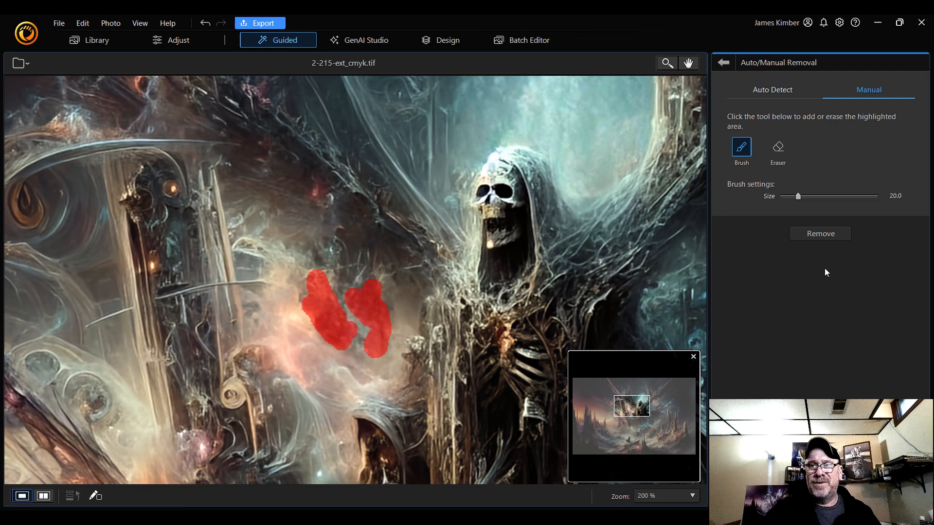
left_click(835, 233)
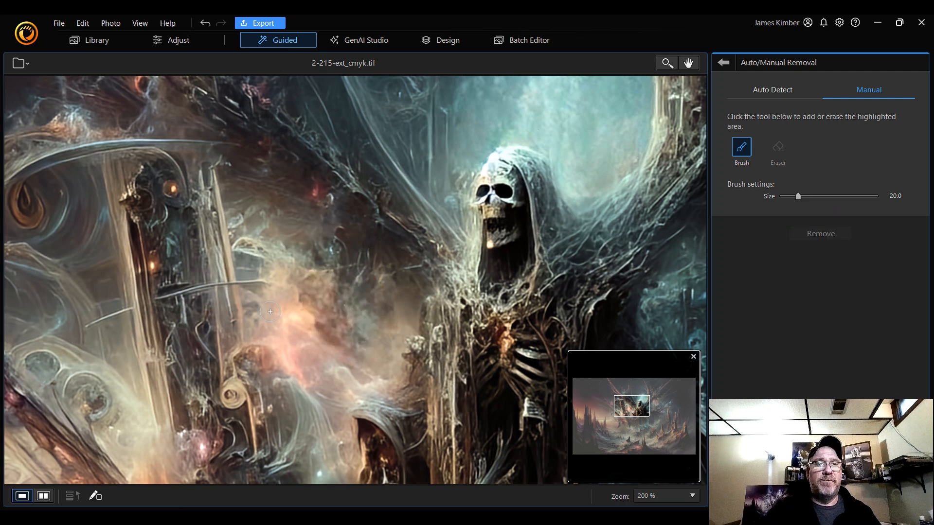
- Mark the thin, nearly horizontal bars crossing the pale columns beside the pink cloud, and remove them
left_click_drag(128, 312, 100, 323)
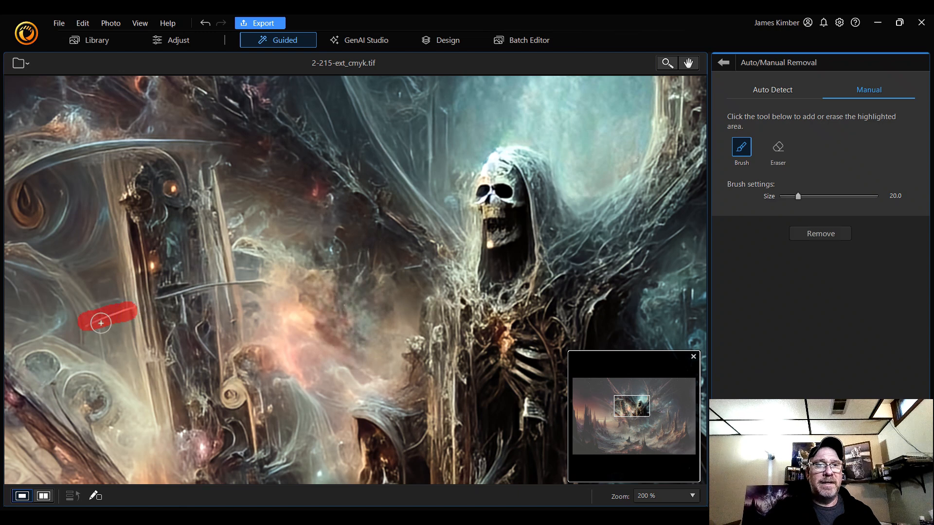
left_click_drag(163, 295, 294, 286)
left_click(820, 235)
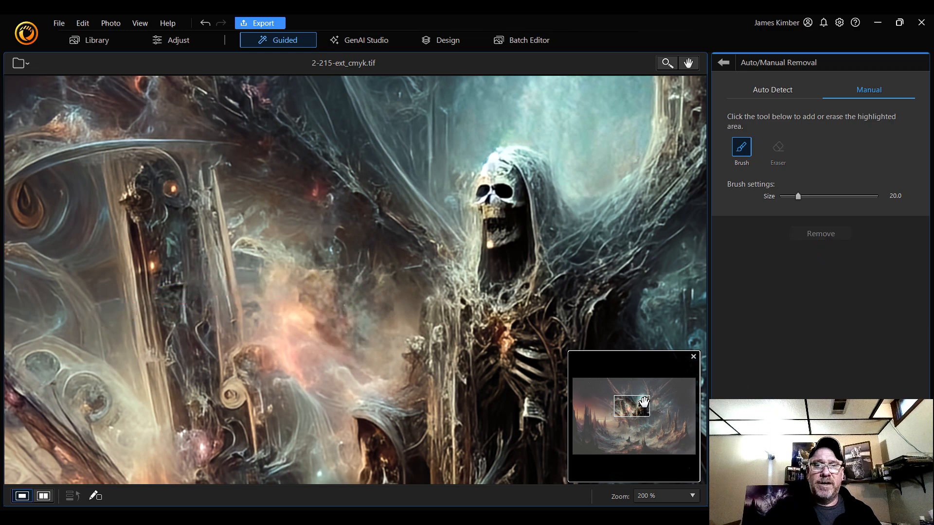
- Remove the two cloaked figures in the clouds above the stone platform, and leave the Auto/Manual Removal tool
left_click_drag(641, 407, 629, 429)
left_click_drag(629, 430, 633, 427)
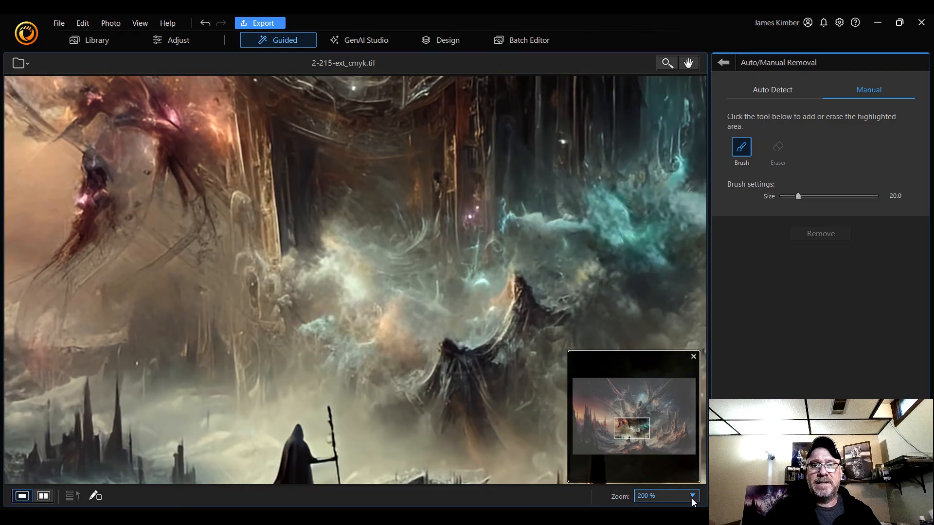
left_click(686, 495)
left_click(651, 289)
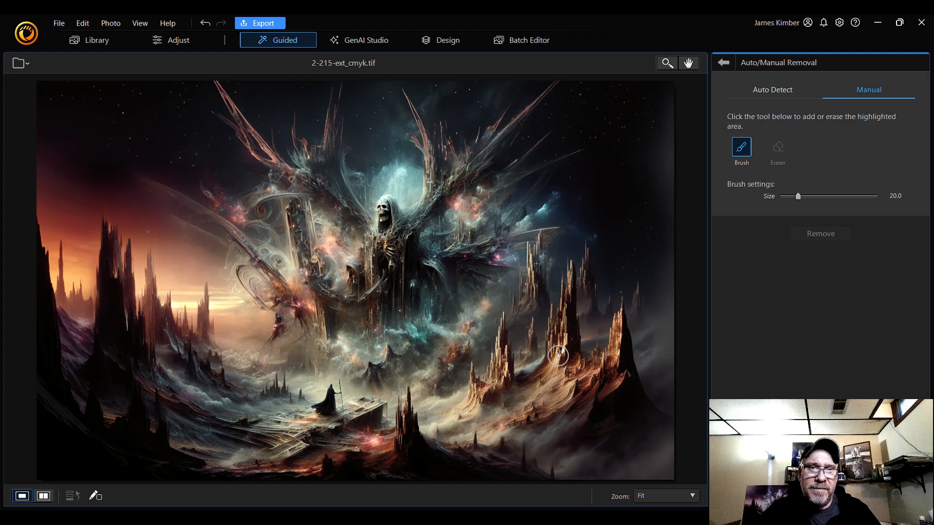
left_click(664, 500)
left_click(668, 348)
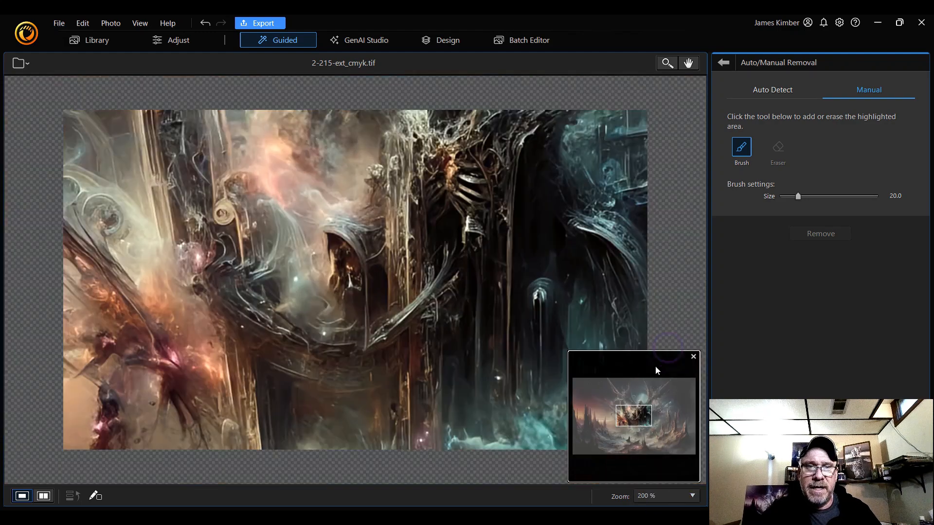
left_click_drag(634, 415, 640, 434)
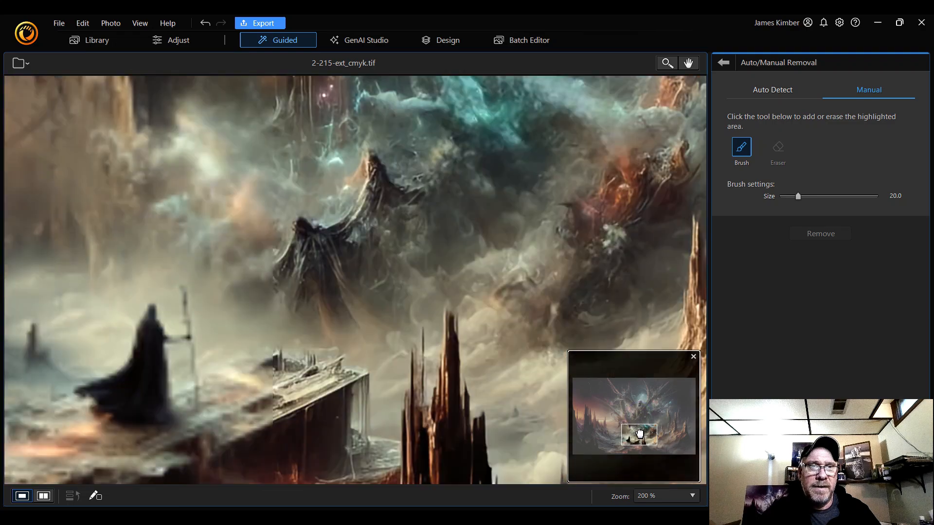
mouse_move(372, 158)
left_mouse_down()
mouse_move(411, 196)
mouse_move(379, 172)
mouse_move(349, 218)
mouse_move(303, 226)
mouse_move(280, 269)
mouse_move(311, 227)
mouse_move(299, 316)
mouse_move(311, 250)
mouse_move(327, 336)
mouse_move(318, 244)
mouse_move(360, 347)
mouse_move(332, 243)
mouse_move(360, 322)
mouse_move(371, 318)
mouse_move(340, 269)
mouse_move(345, 235)
mouse_move(359, 290)
mouse_move(345, 249)
mouse_move(382, 196)
mouse_move(419, 199)
mouse_move(395, 211)
mouse_move(378, 205)
mouse_move(403, 207)
mouse_move(424, 191)
left_mouse_up()
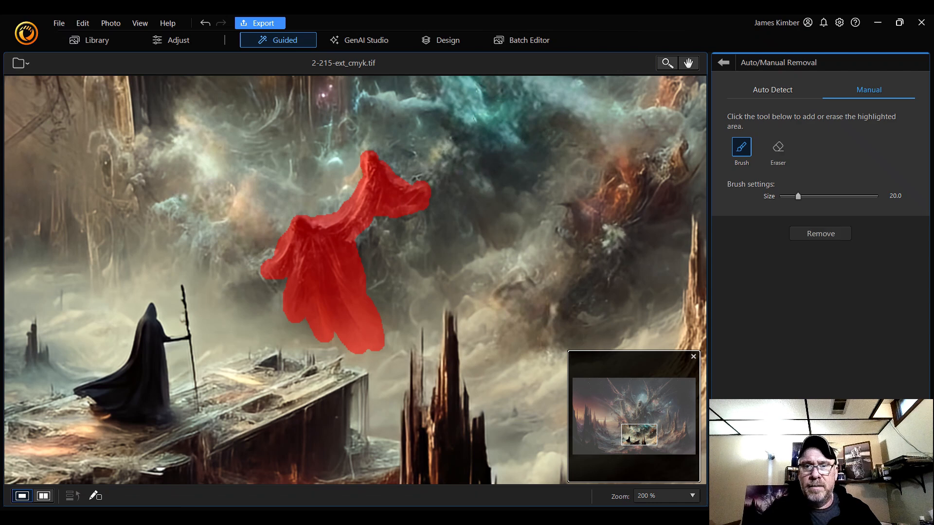
left_click(822, 235)
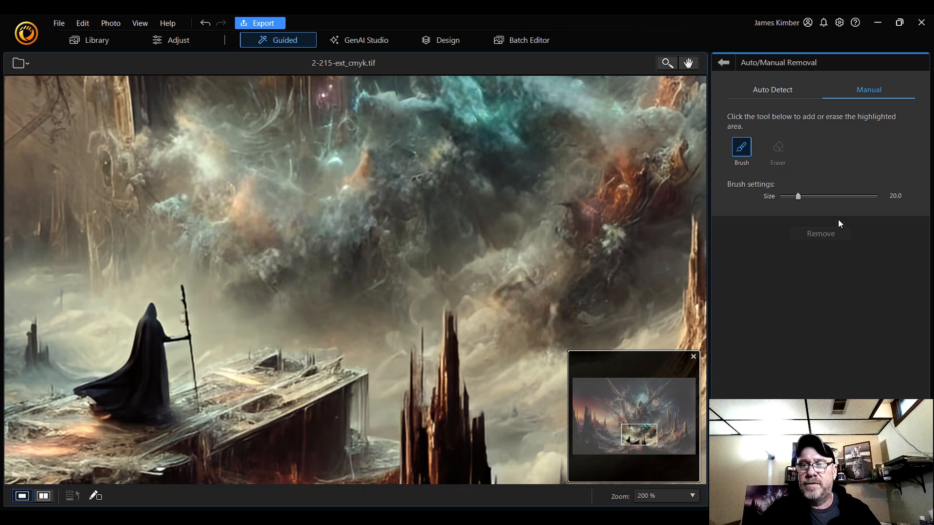
left_click(723, 64)
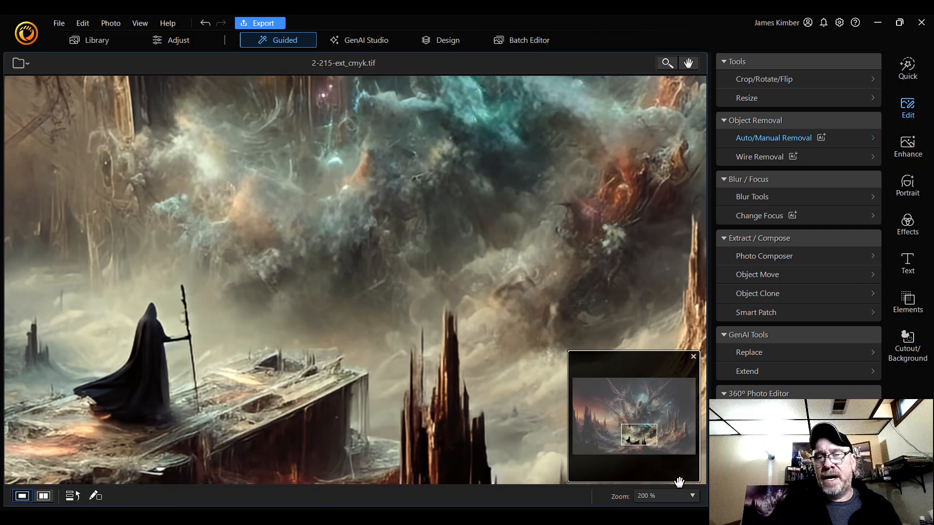
- Start Object Move and select the staff of the cloaked figure on the stone platform with a size 5 brush
left_click(673, 496)
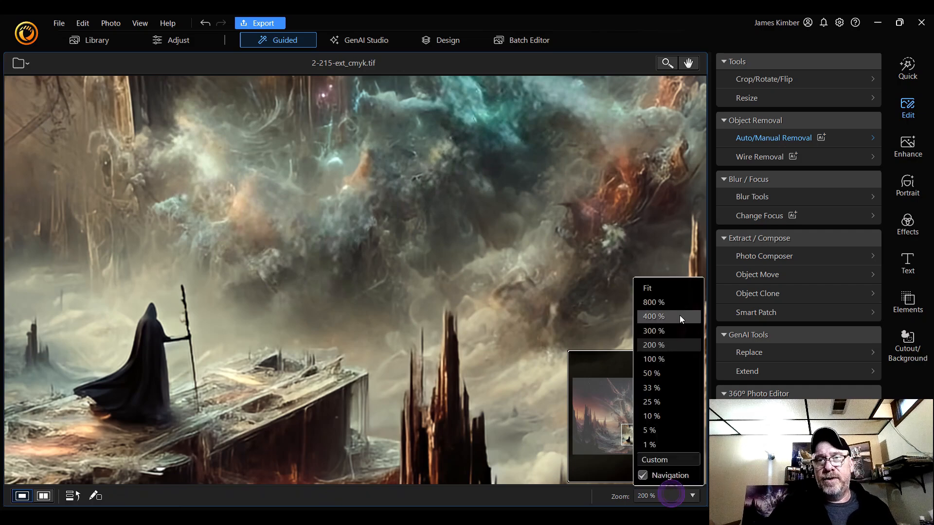
left_click(678, 291)
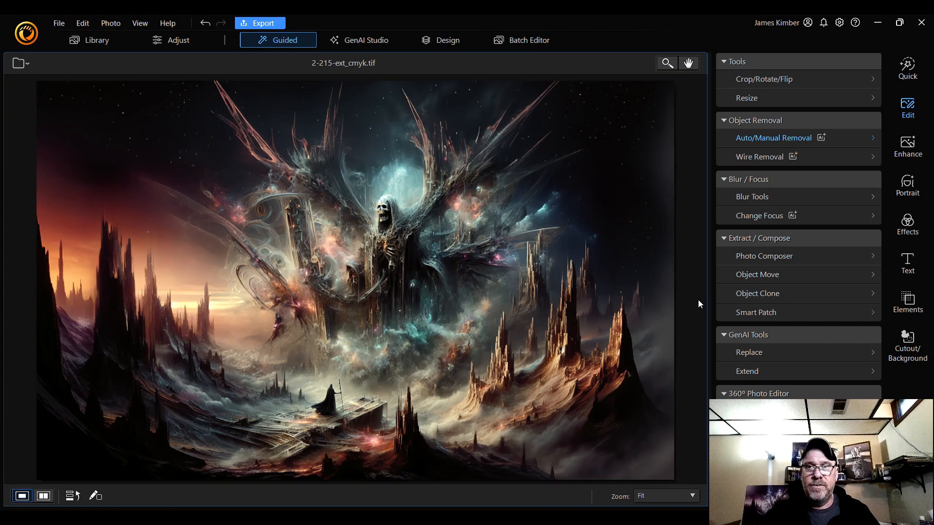
left_click(776, 276)
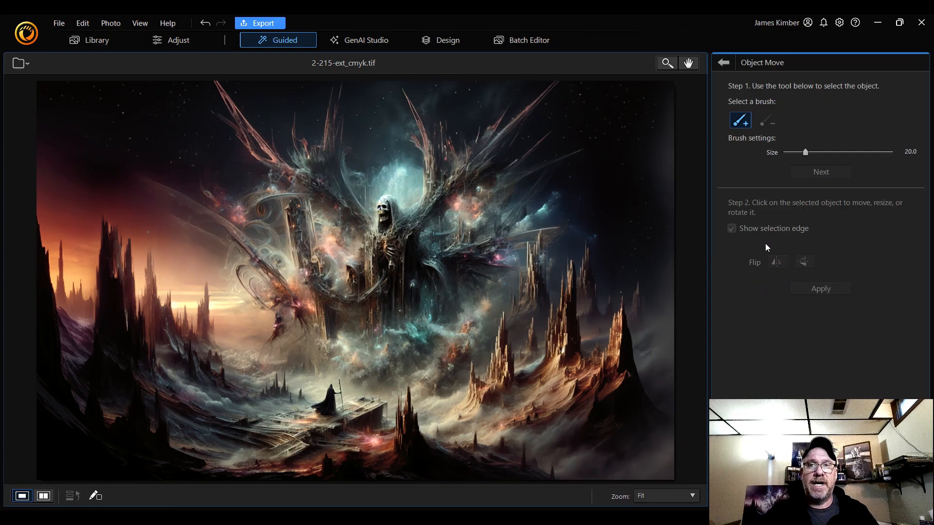
left_click(667, 496)
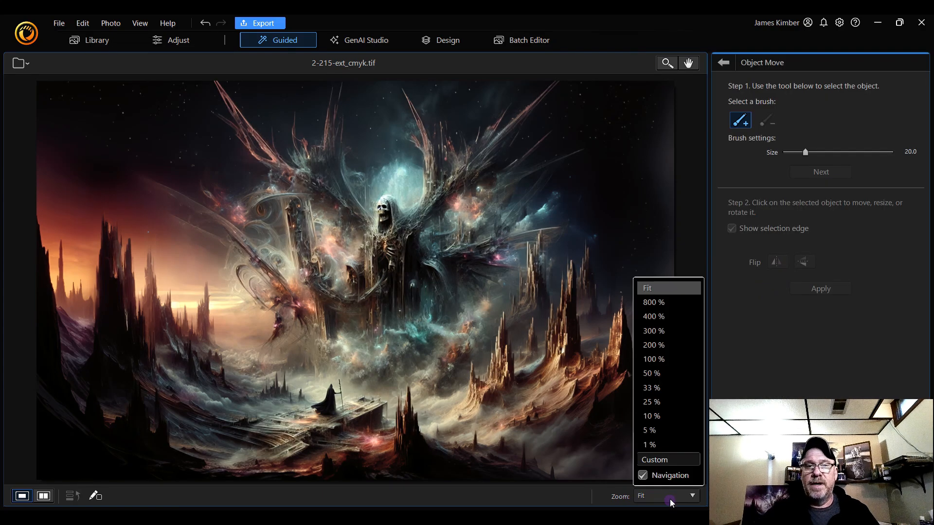
left_click(670, 360)
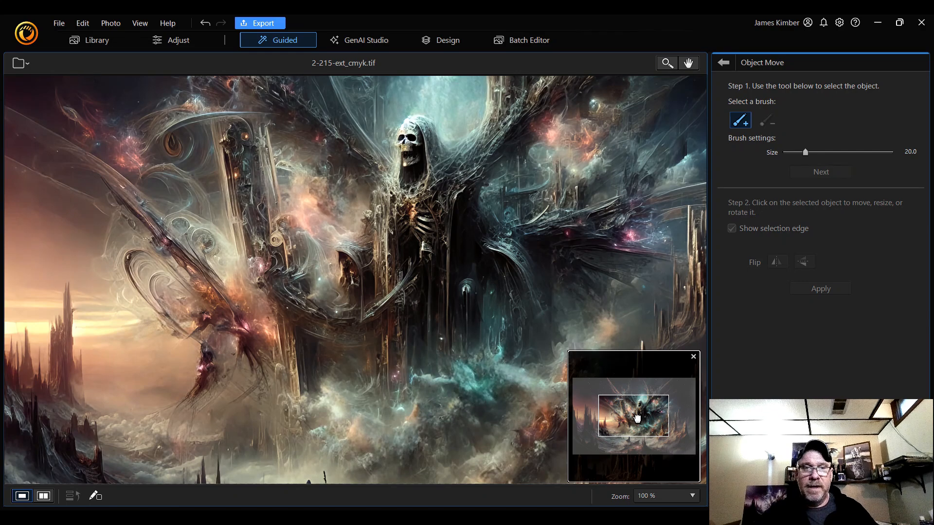
left_click_drag(634, 415, 628, 431)
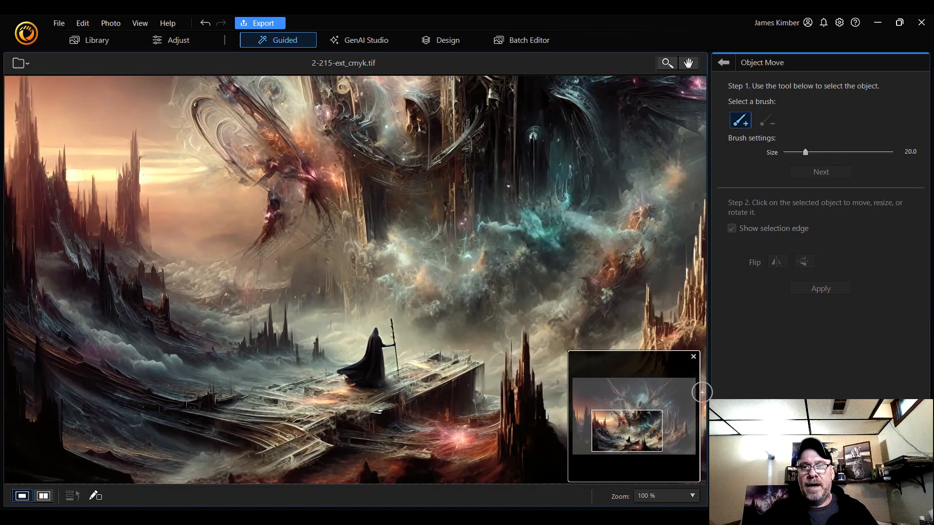
left_click(671, 501)
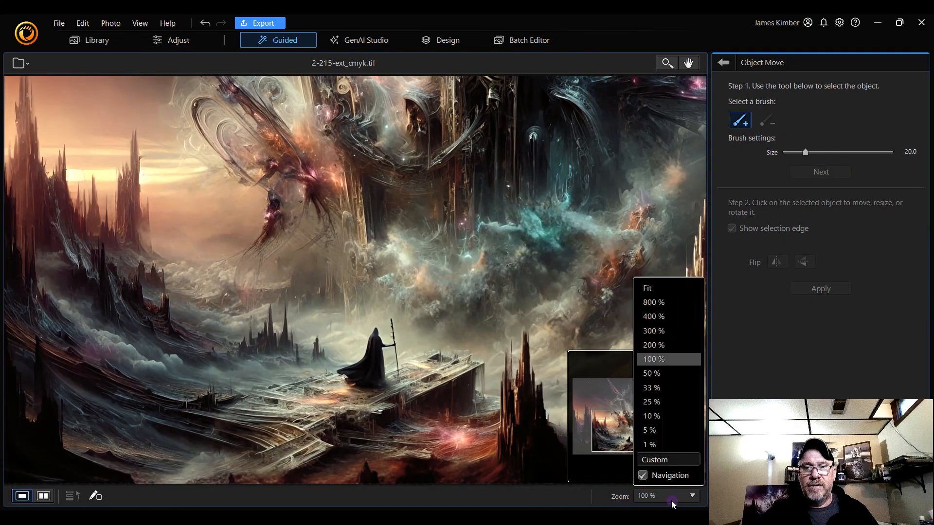
left_click(678, 331)
left_click_drag(624, 431, 627, 439)
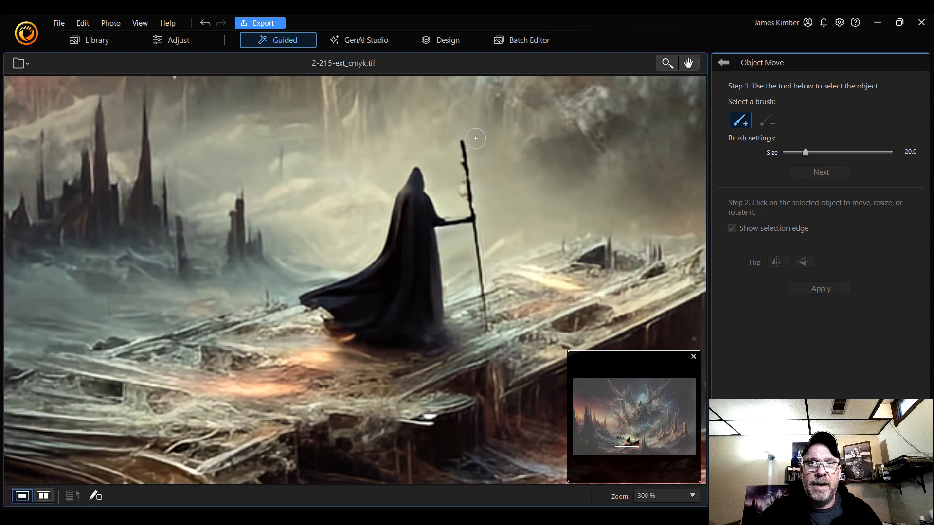
scroll(466, 141, "down", 3)
scroll(466, 141, "down", 5)
scroll(463, 143, "down", 3)
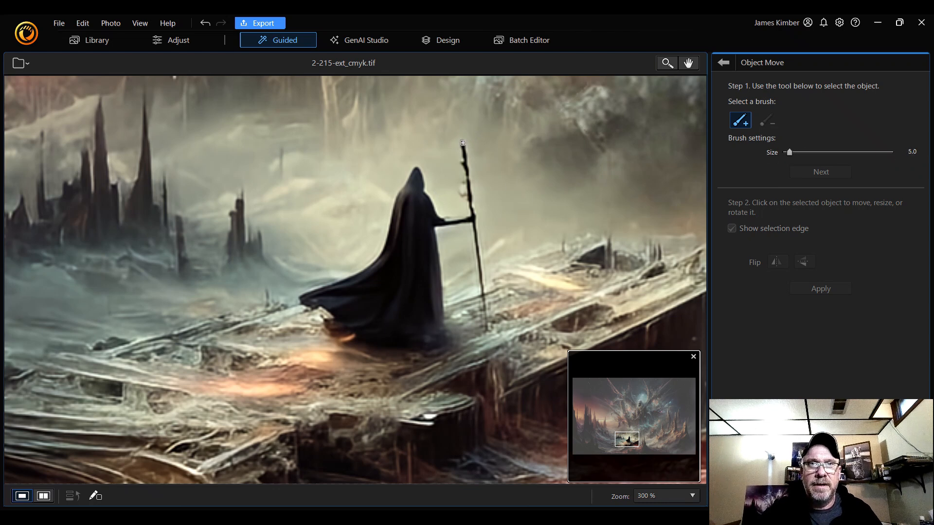
left_click_drag(463, 143, 464, 151)
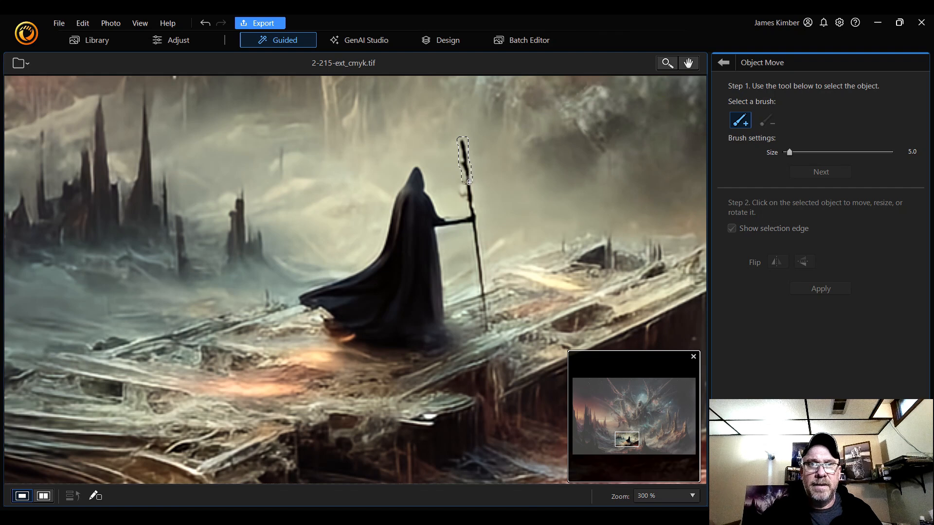
left_click_drag(470, 192, 483, 314)
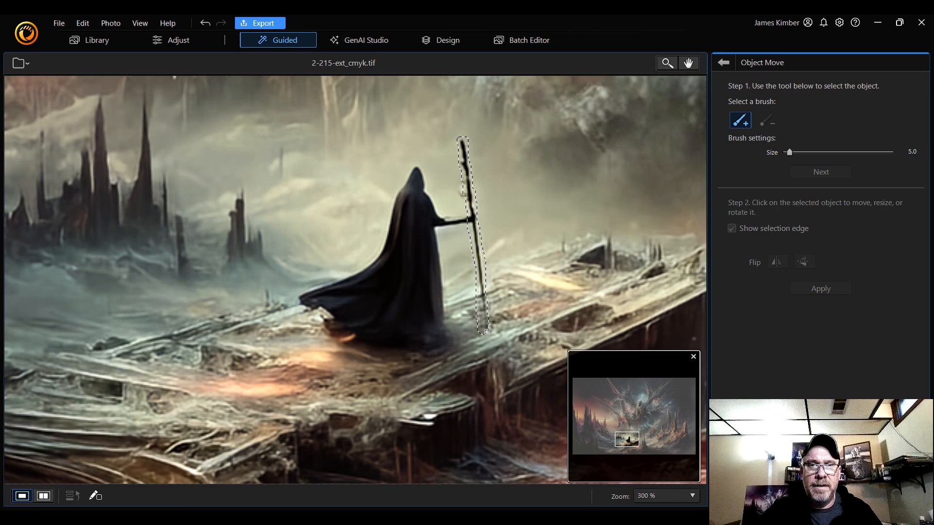
- Refine the selection edges along the staff by alternately subtracting excess areas and adding missed ones
left_click(767, 120)
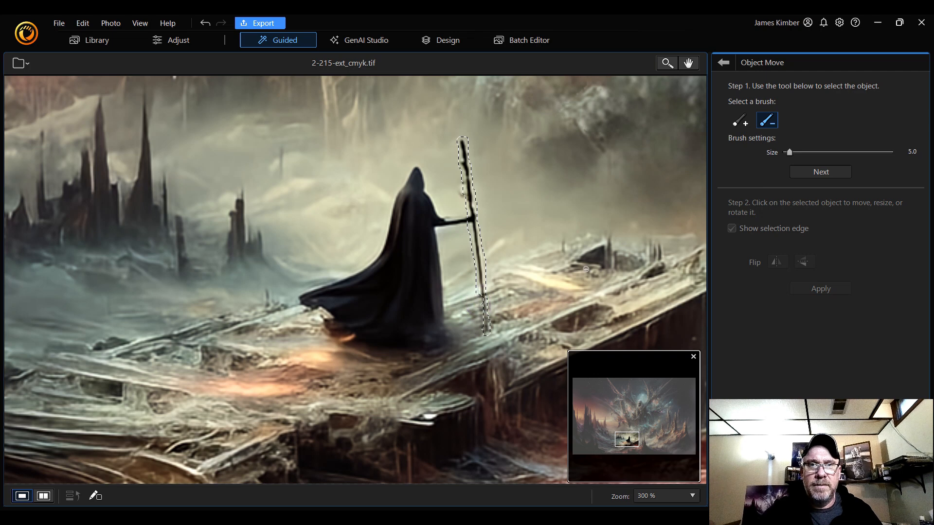
left_click(740, 120)
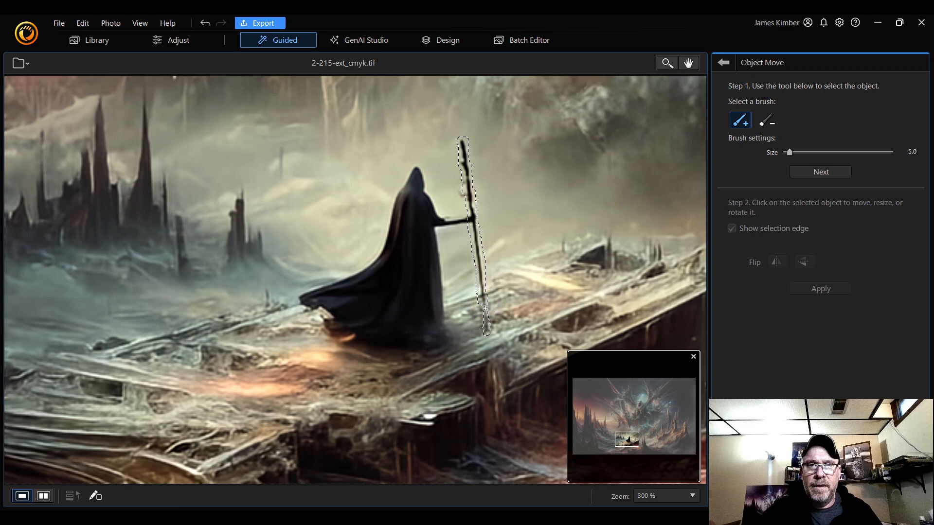
left_click(768, 123)
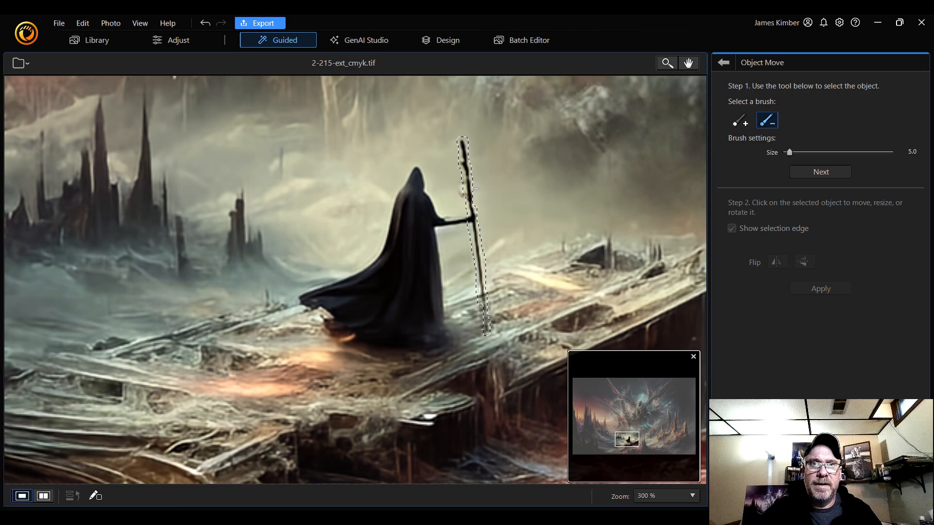
left_click(740, 120)
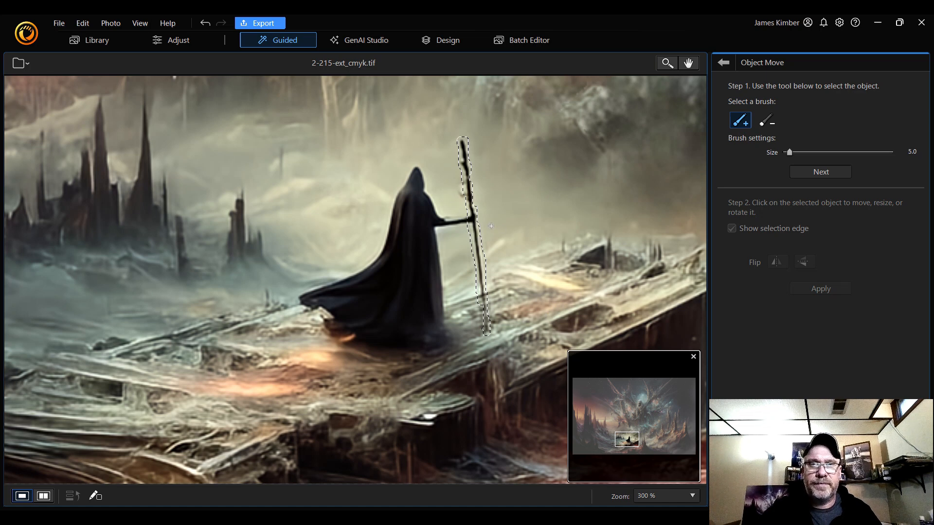
- Extend the selection over the figure's arm and hood and around the full outline of the cloak
left_click_drag(468, 221, 456, 224)
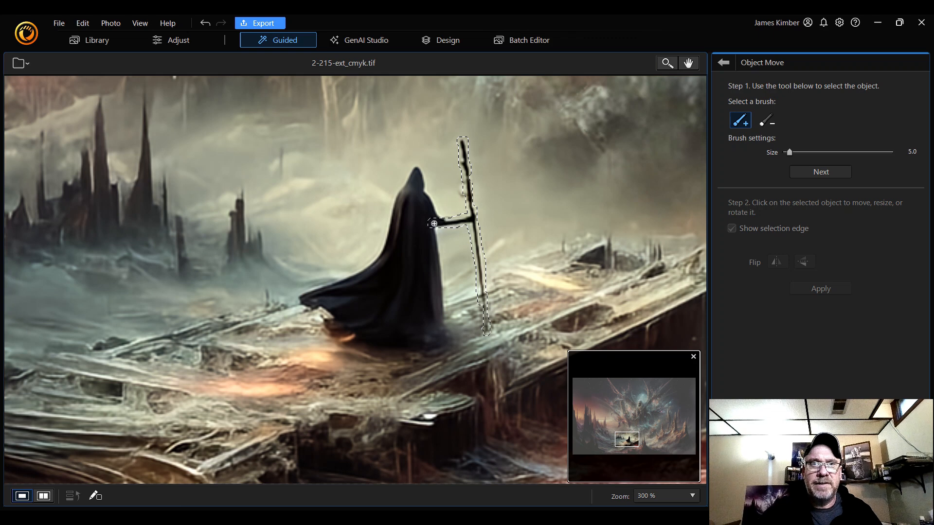
left_click_drag(435, 215, 419, 180)
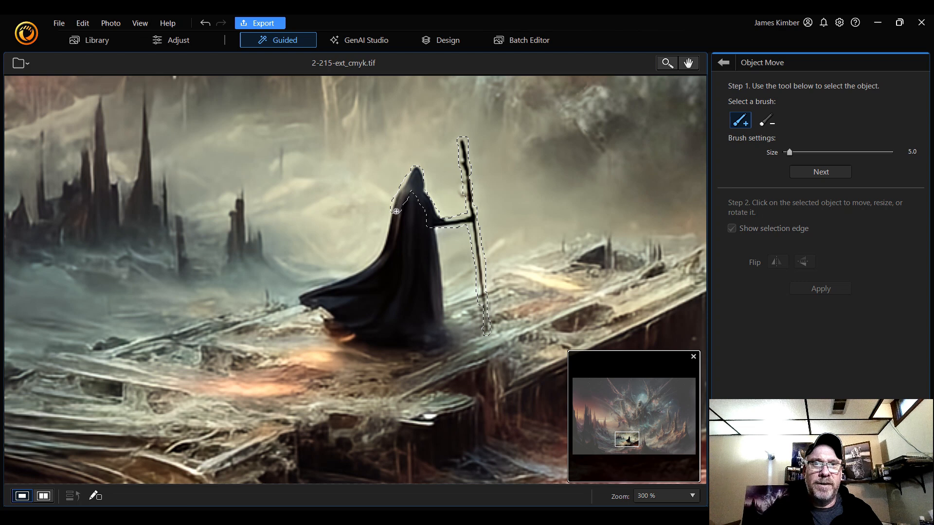
mouse_move(393, 227)
left_mouse_down()
mouse_move(382, 261)
mouse_move(361, 276)
left_mouse_up()
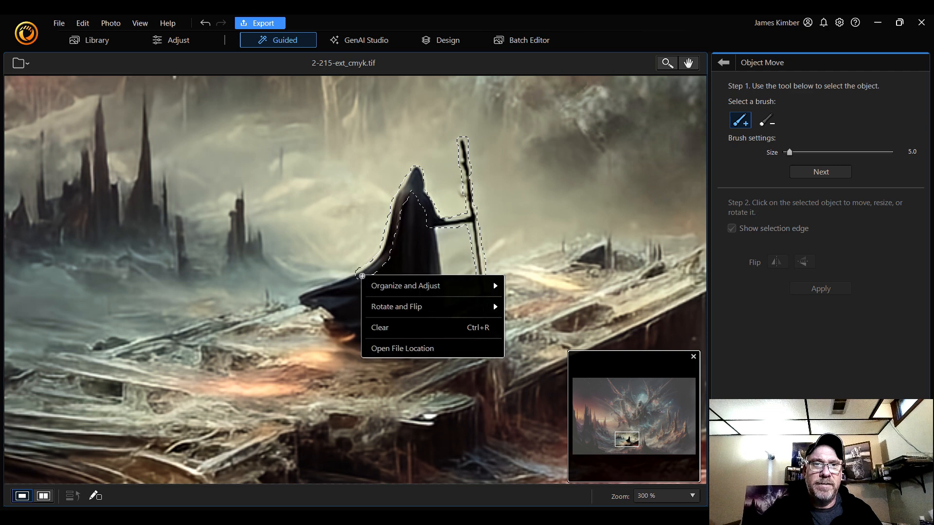
right_click(361, 276)
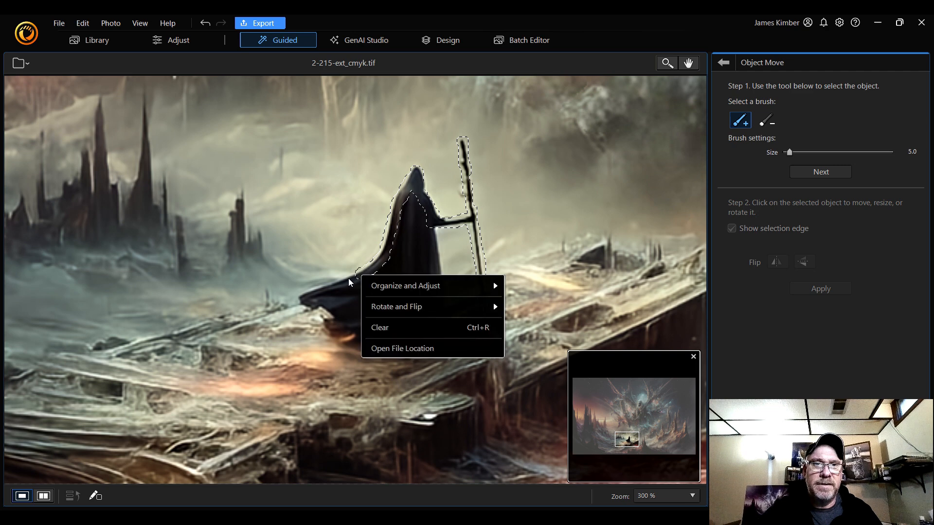
left_click(384, 262)
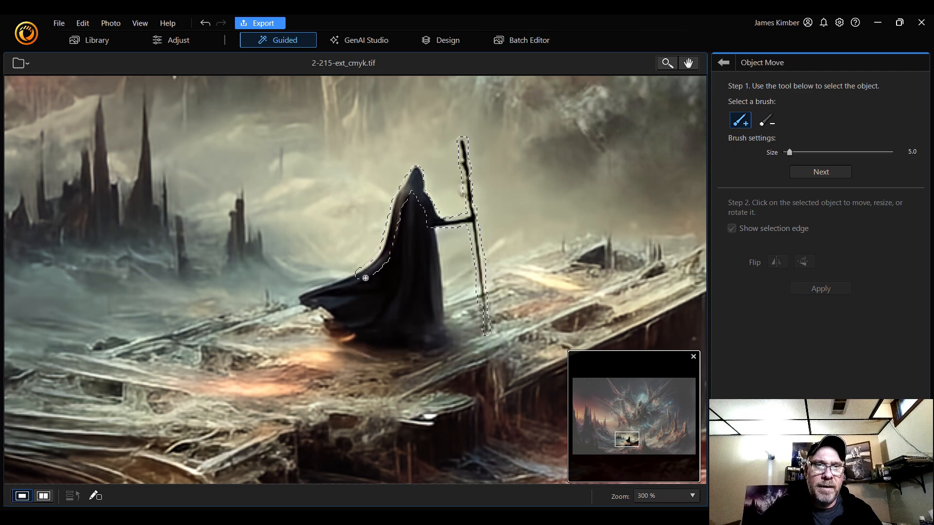
left_click_drag(362, 278, 305, 300)
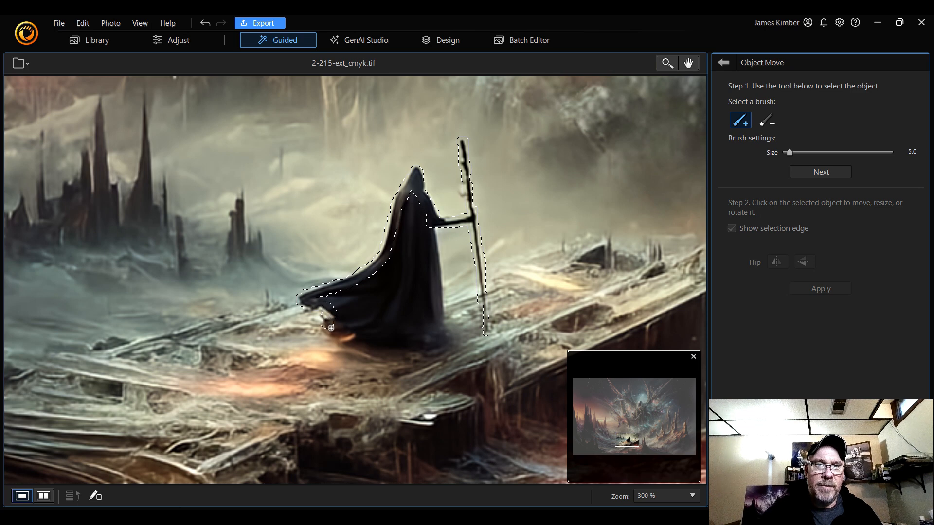
mouse_move(334, 335)
left_mouse_down()
mouse_move(440, 354)
mouse_move(459, 345)
mouse_move(450, 353)
mouse_move(459, 339)
mouse_move(444, 327)
mouse_move(450, 343)
mouse_move(427, 345)
mouse_move(445, 333)
mouse_move(433, 234)
left_mouse_up()
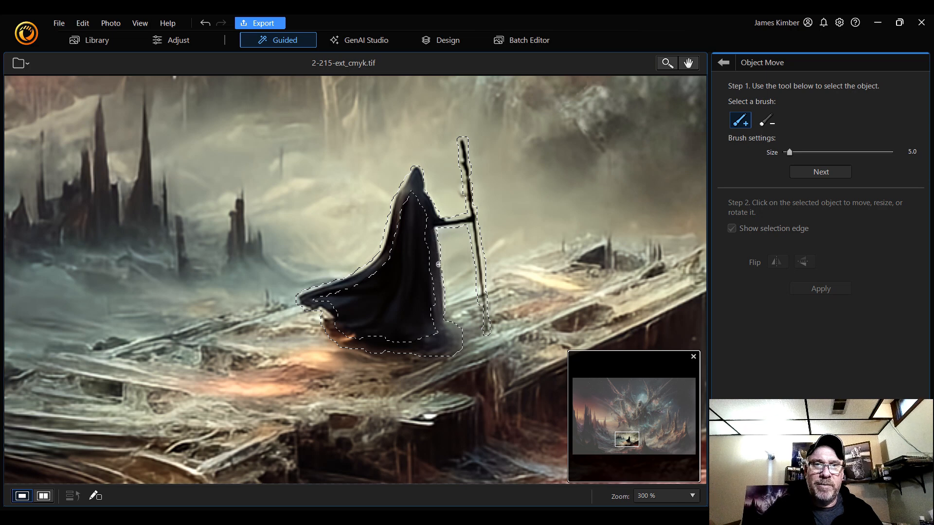
- Fill in the unselected interior of the cloak with a brush enlarged to size 25, and accept the selection
mouse_move(438, 277)
left_mouse_down()
mouse_move(398, 285)
mouse_move(408, 286)
mouse_move(414, 197)
mouse_move(386, 266)
mouse_move(367, 283)
mouse_move(325, 295)
mouse_move(337, 298)
mouse_move(357, 334)
mouse_move(424, 335)
mouse_move(431, 299)
mouse_move(421, 216)
mouse_move(397, 268)
mouse_move(358, 300)
mouse_move(359, 316)
mouse_move(407, 326)
mouse_move(409, 275)
mouse_move(382, 305)
mouse_move(409, 296)
left_mouse_up()
scroll(399, 285, "up", 4)
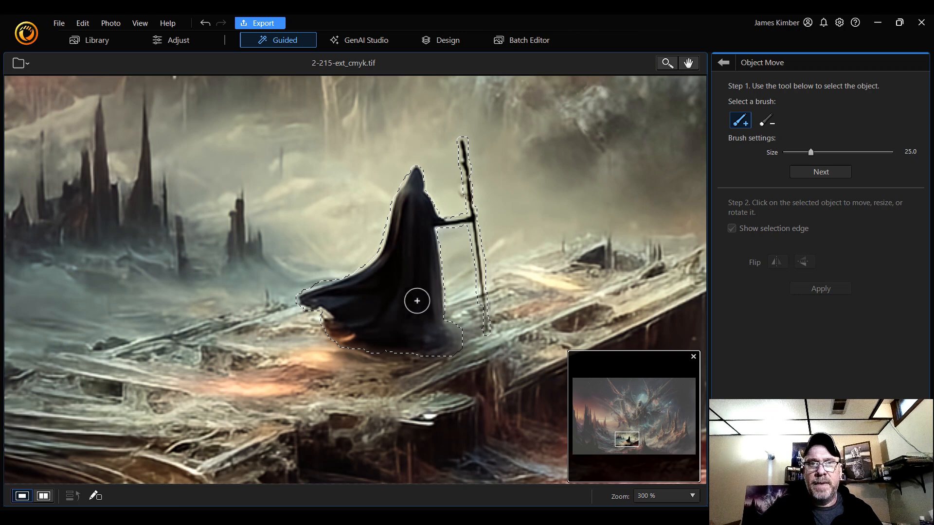
left_click(814, 172)
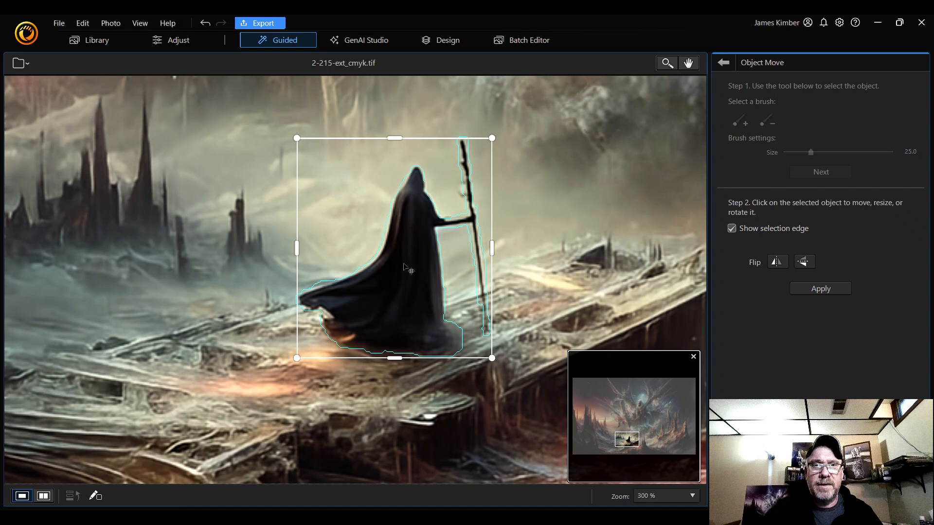
- Enlarge the selected cloaked figure slightly and reposition it on the stone platform, apply the change, and leave Object Move
left_click_drag(403, 269, 364, 295)
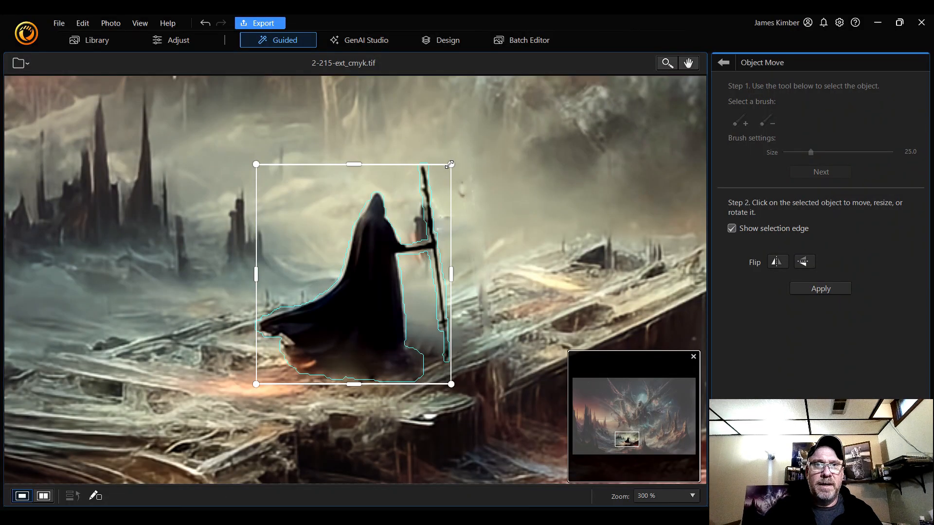
left_click_drag(450, 164, 487, 139)
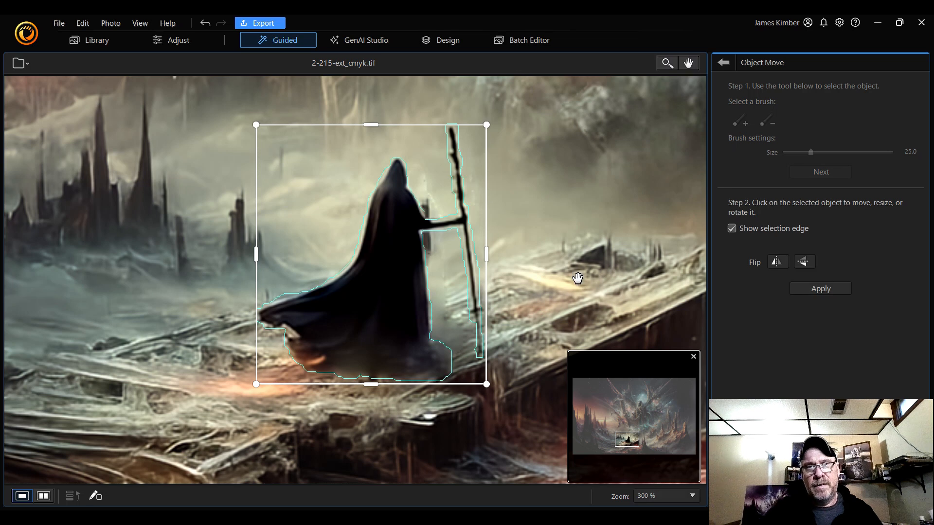
left_click_drag(398, 282, 410, 278)
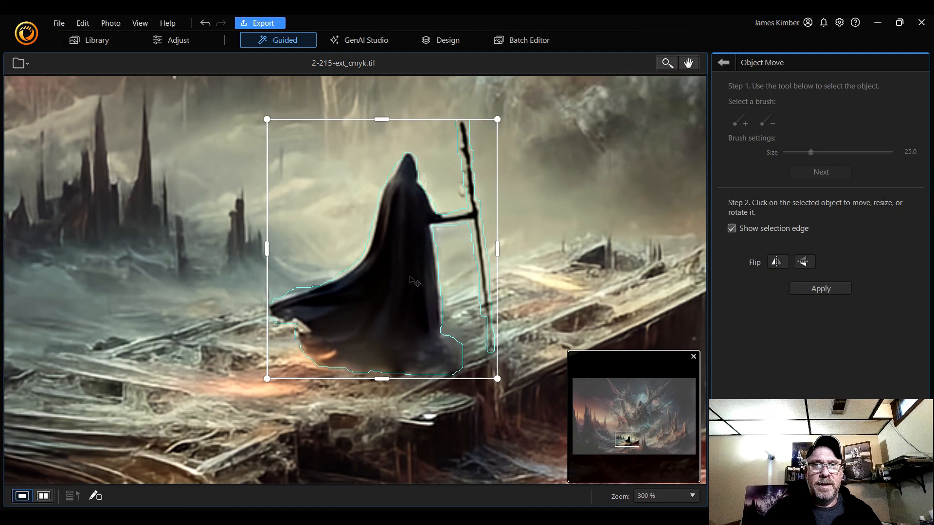
left_click(833, 289)
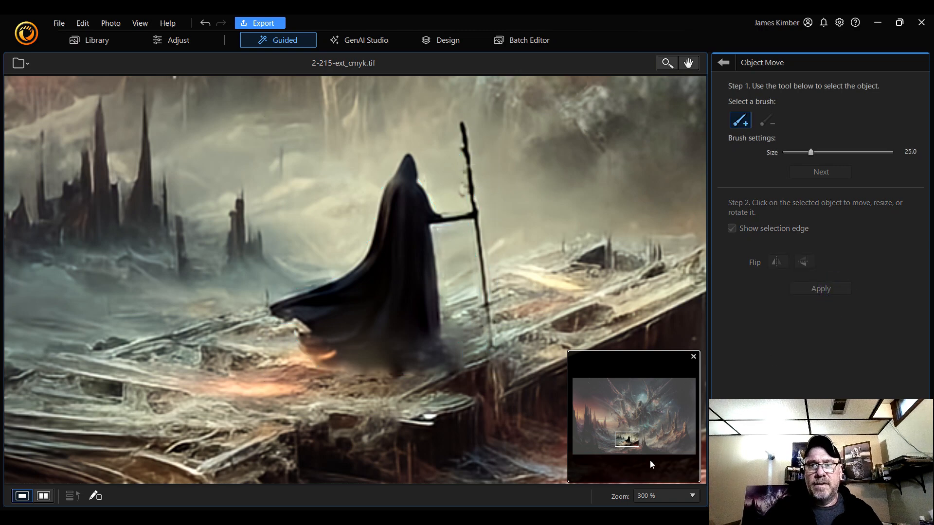
left_click(664, 495)
left_click(667, 288)
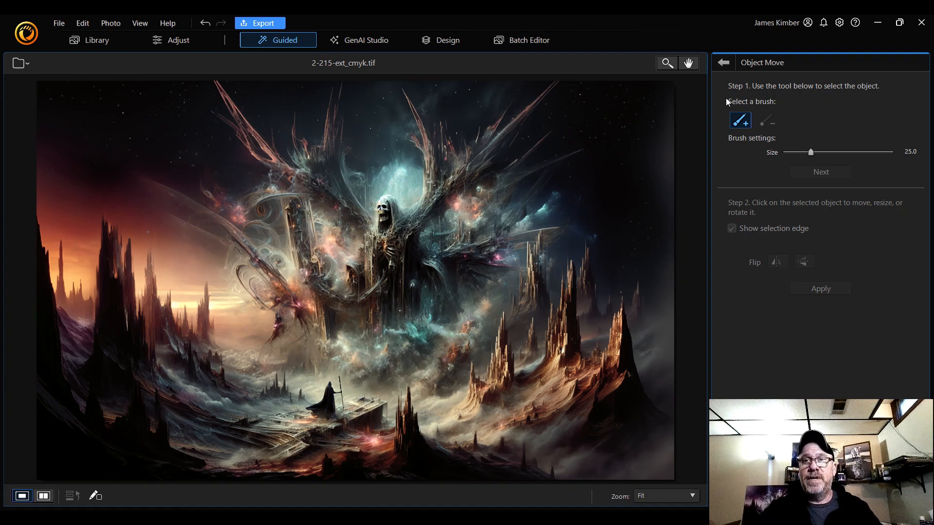
left_click(724, 62)
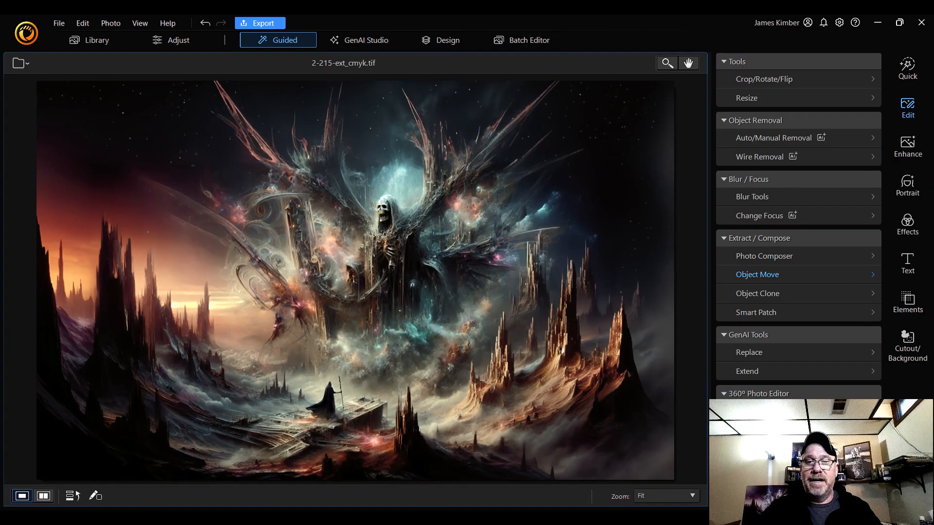
left_click(528, 518)
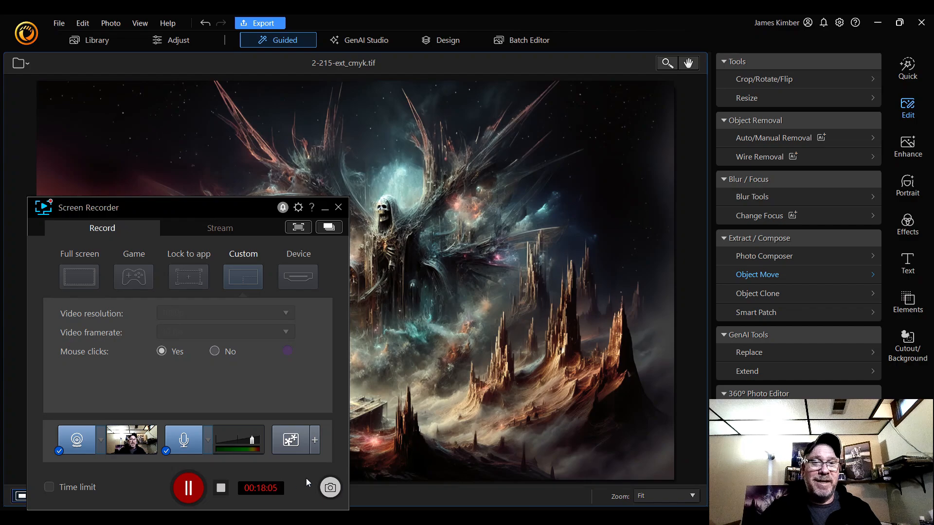